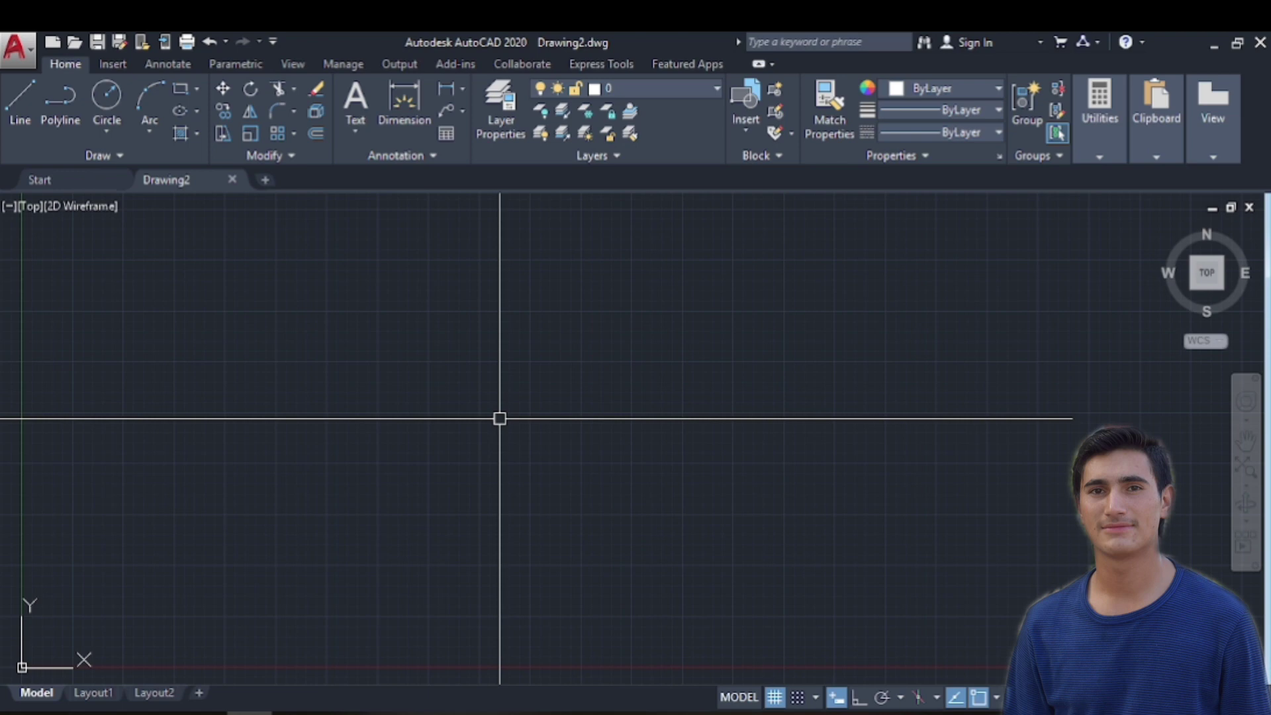
Step: Set length units to Architectural with 0'-0" precision, then open the dimension style manager
text(un)
key(Return)
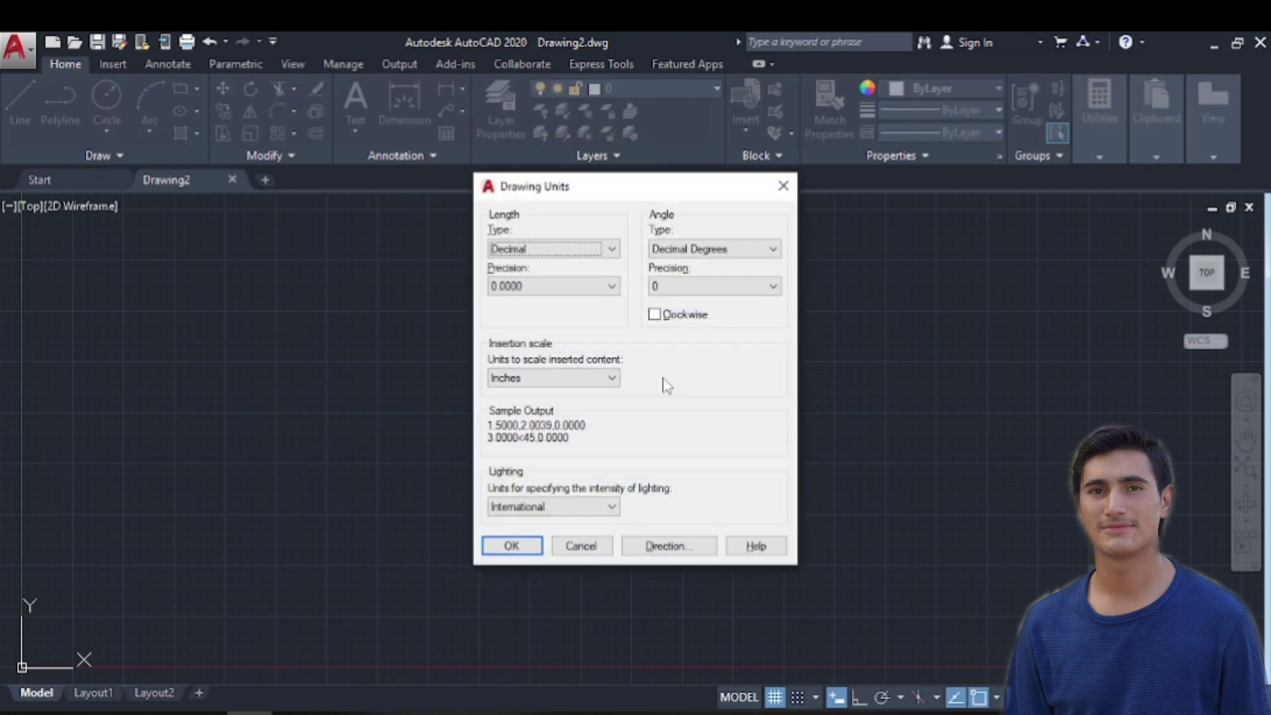
click(611, 250)
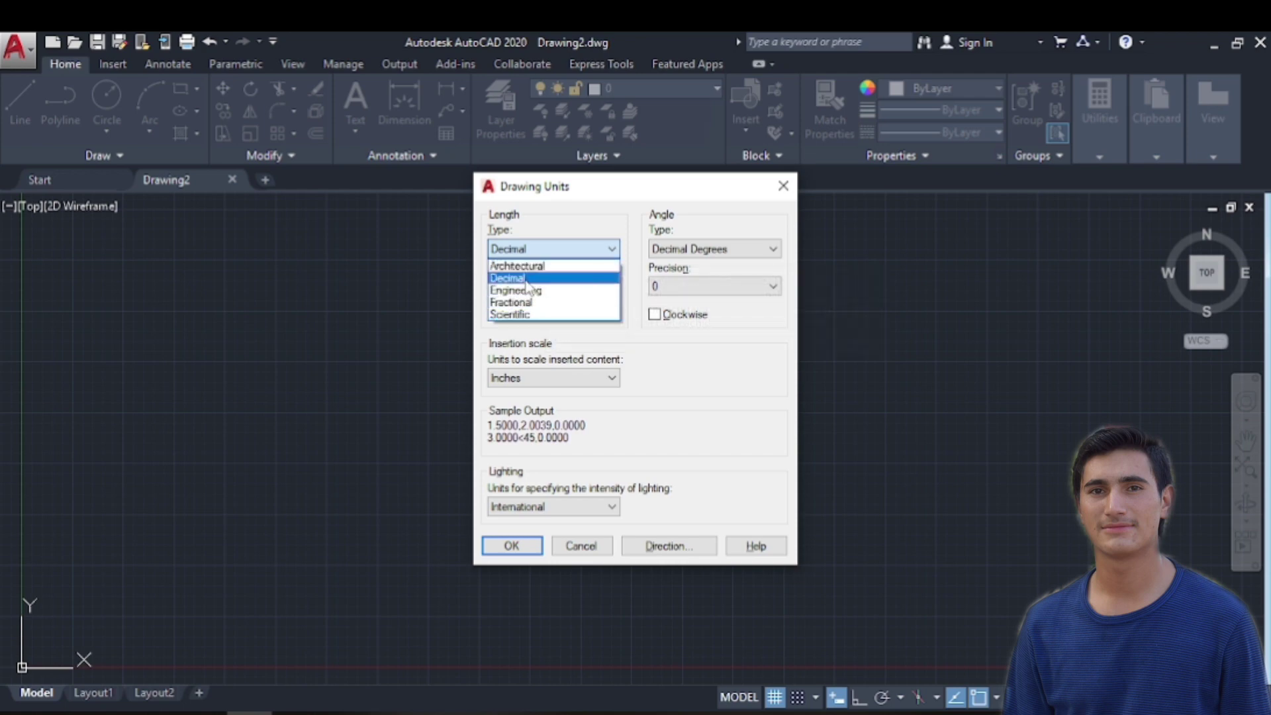
click(535, 266)
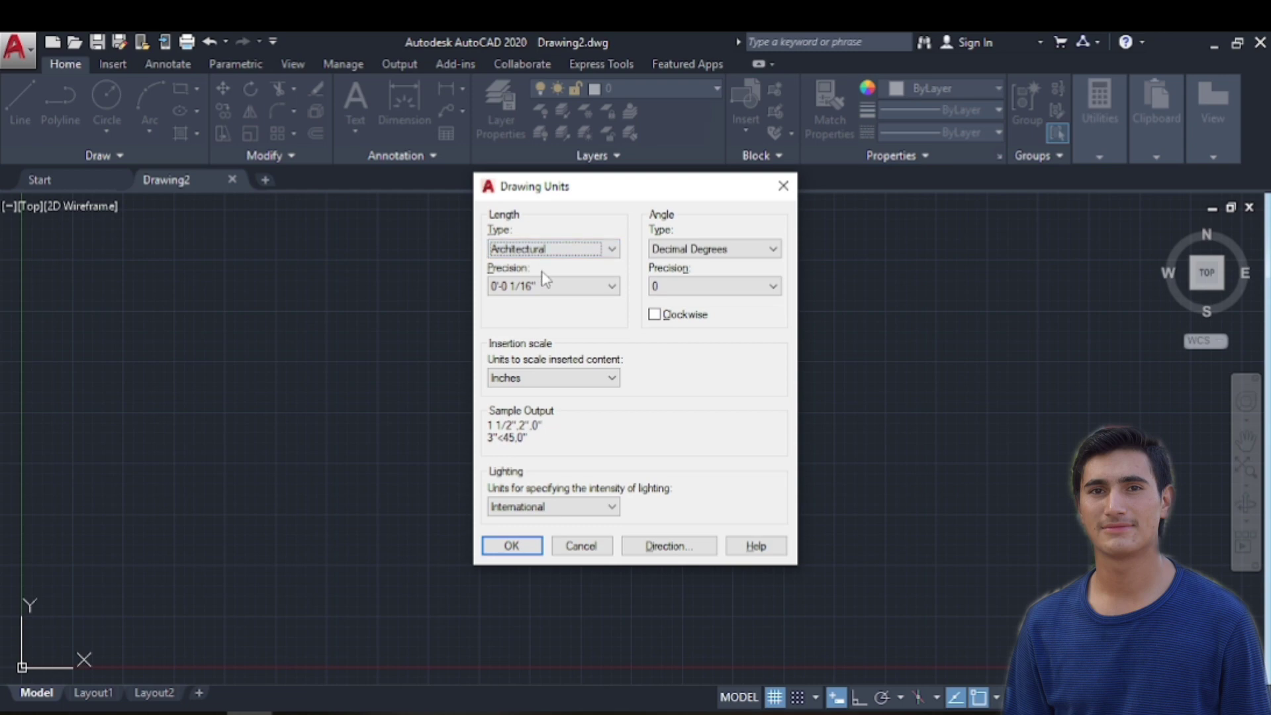
click(570, 286)
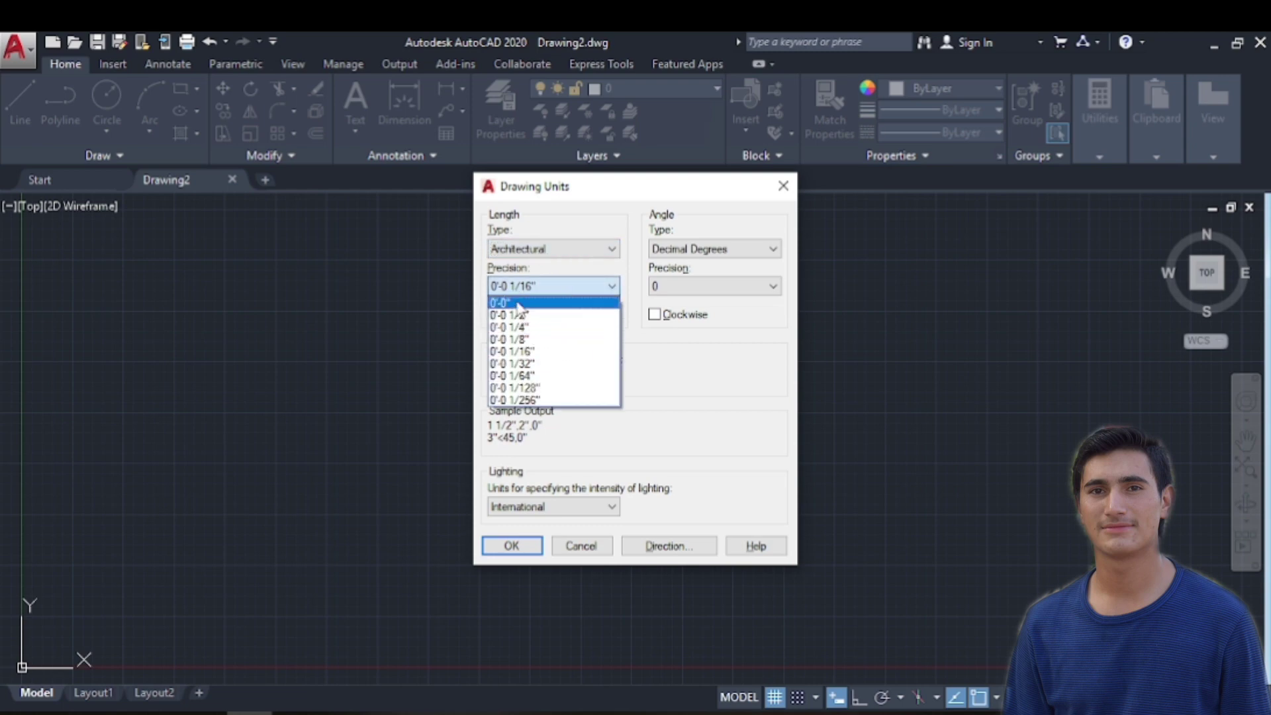
click(519, 304)
click(507, 546)
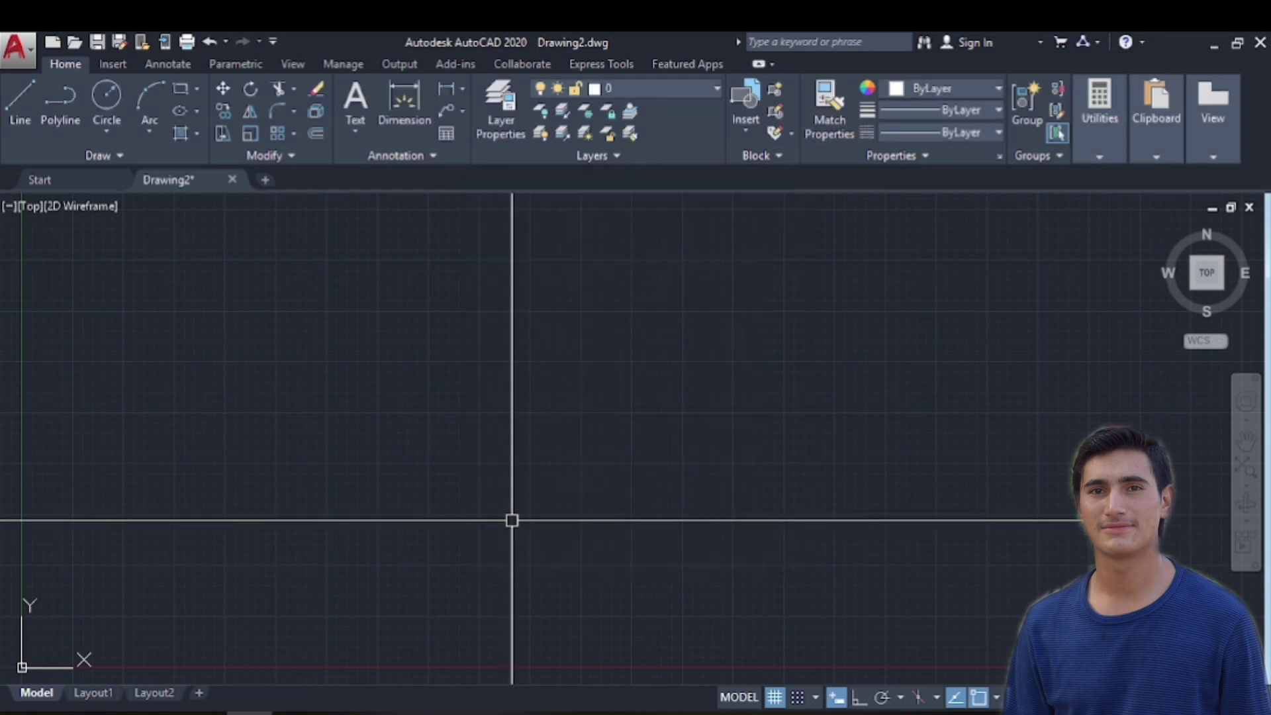
text(d)
key(Return)
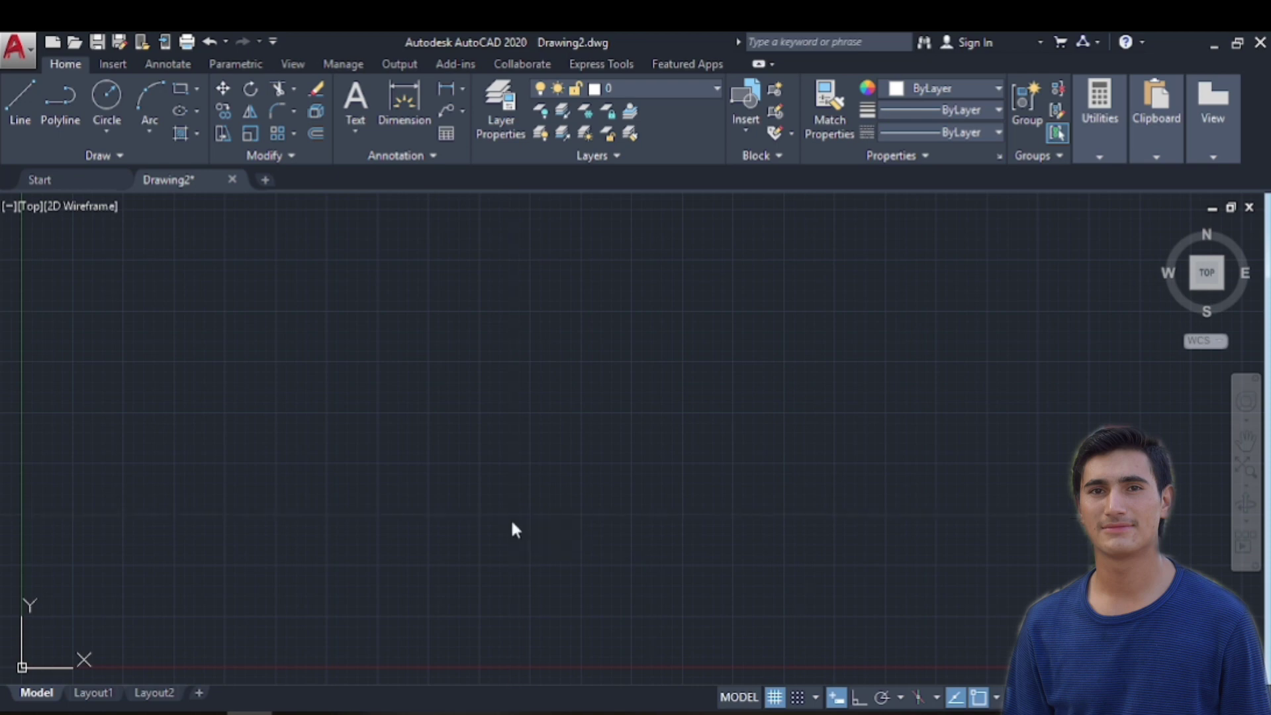
Step: Set the Standard style's primary units to Architectural with 0'-0" precision
click(831, 339)
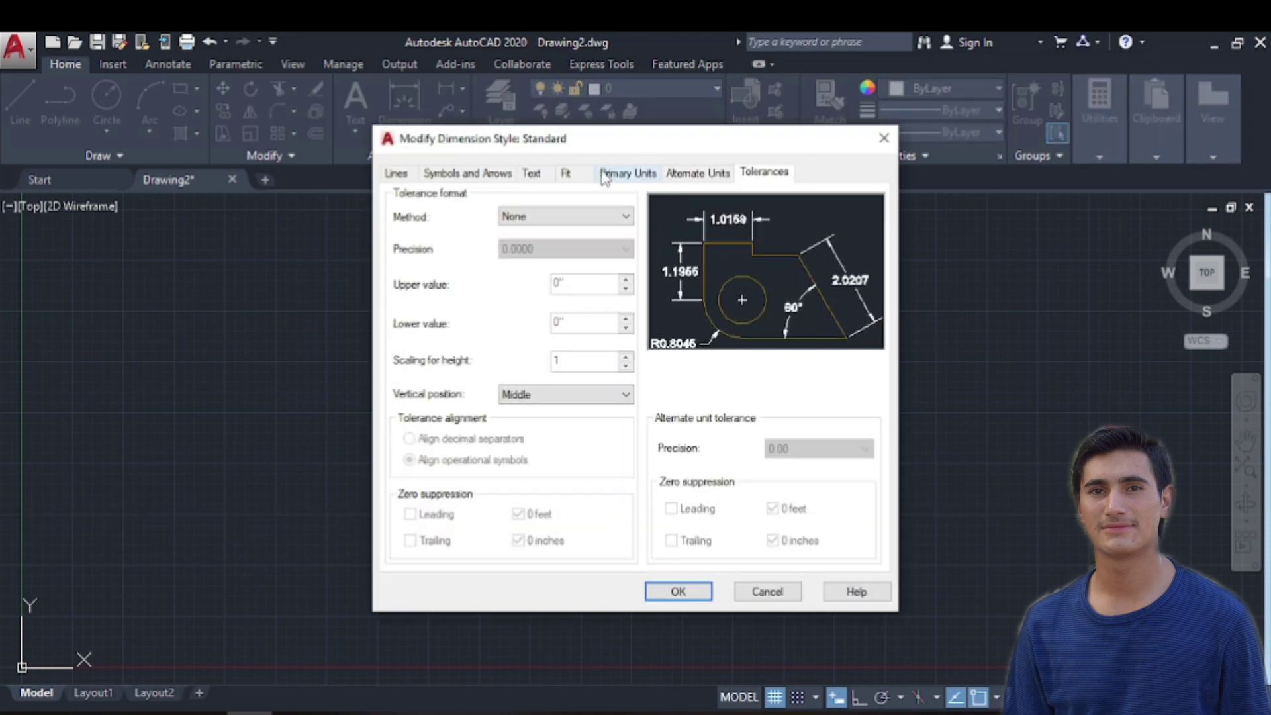
click(627, 173)
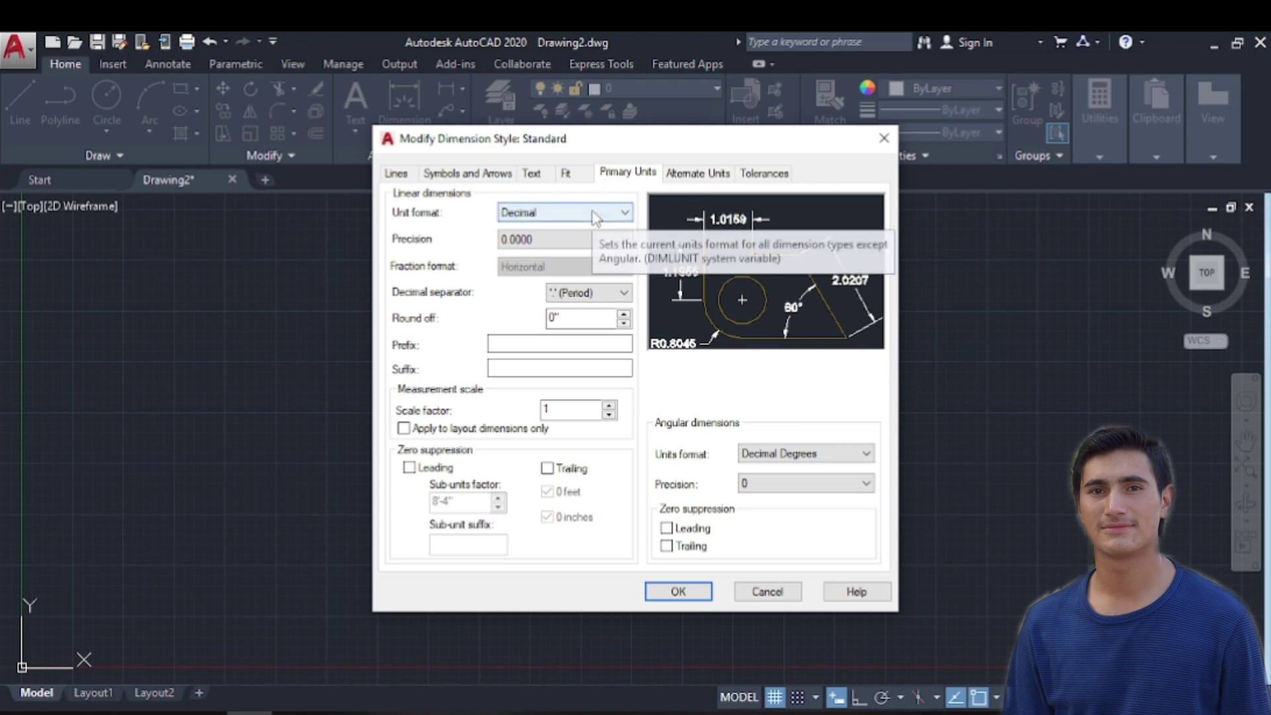
click(594, 215)
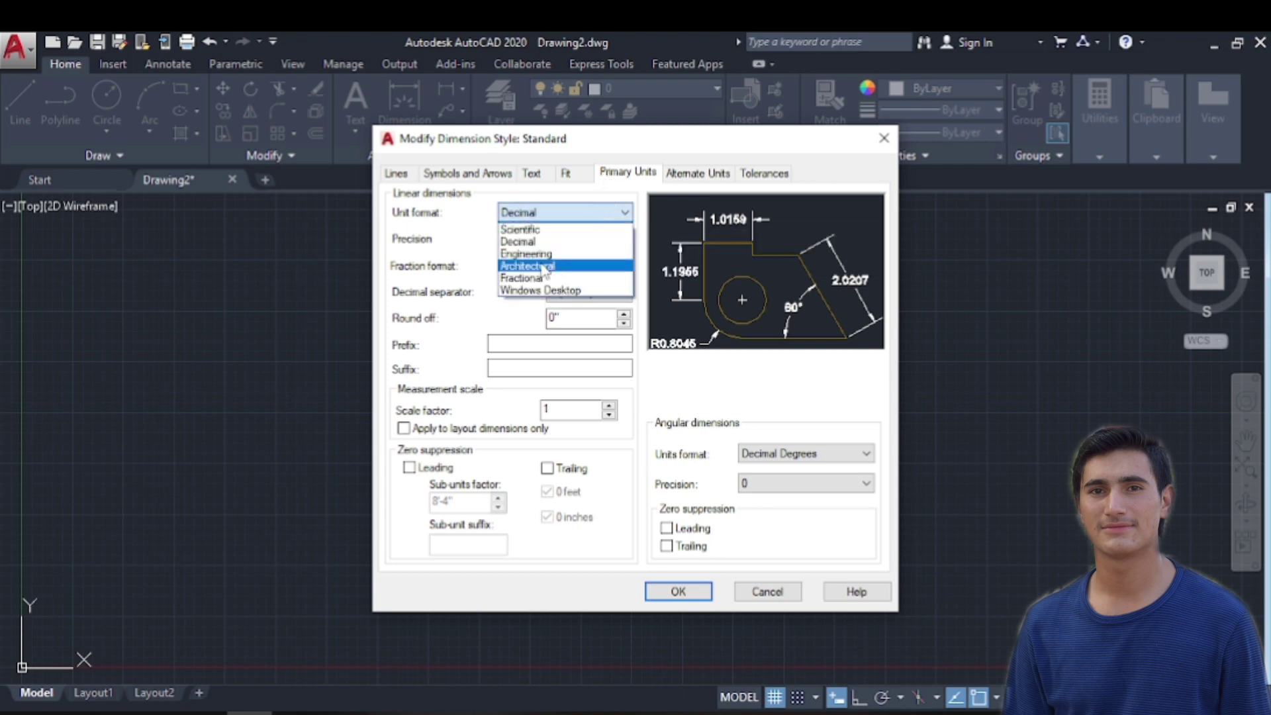
click(565, 266)
click(563, 241)
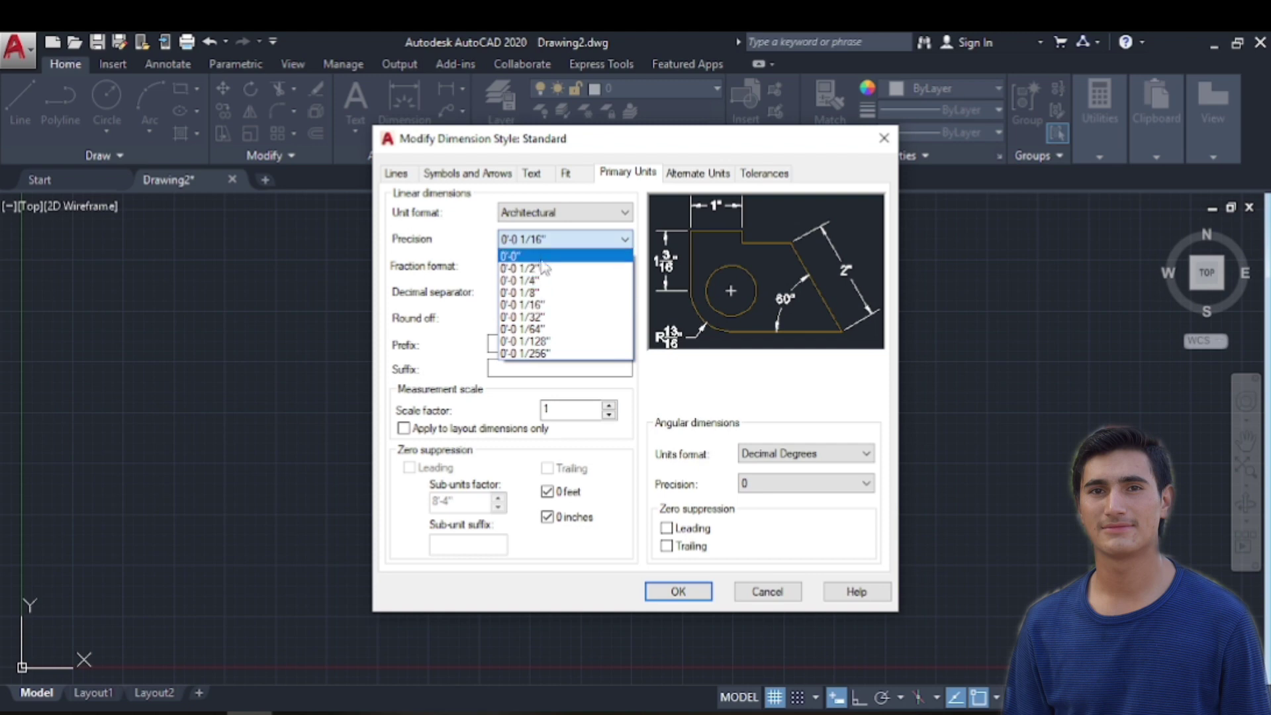
click(541, 257)
Step: Give Standard a 0'-4 1/4" text height, save it, and make it current
click(535, 175)
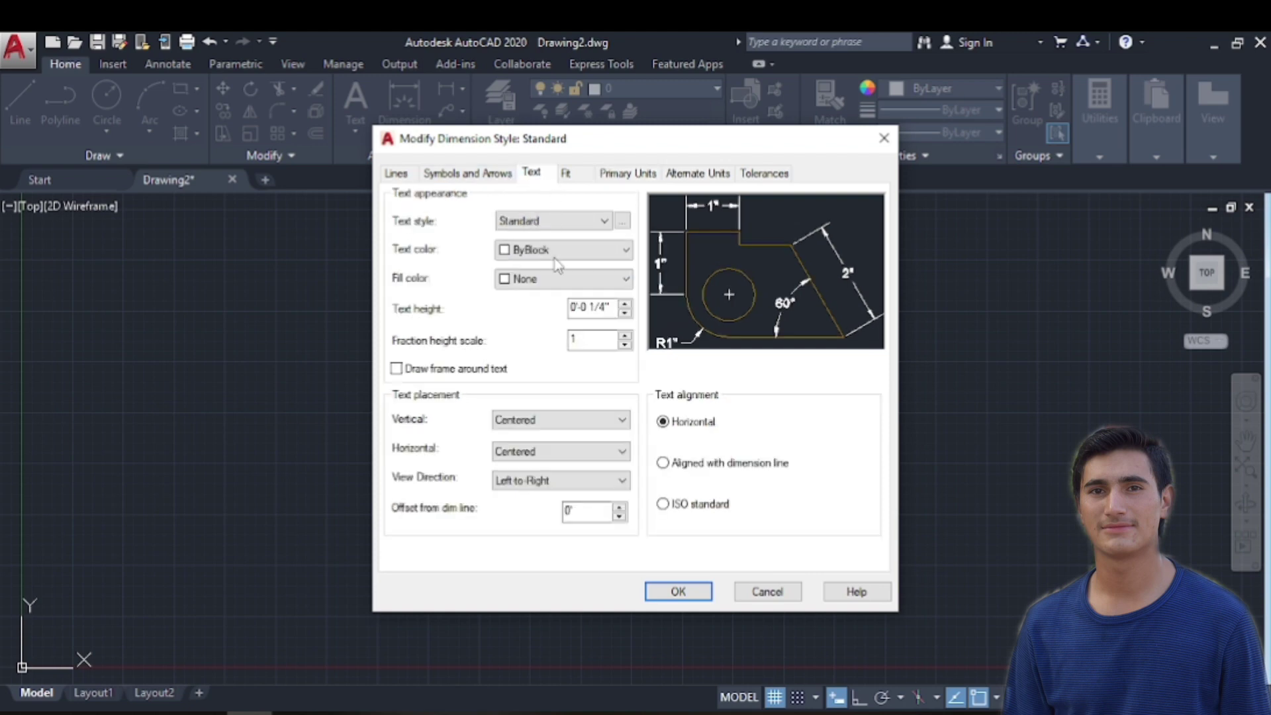
click(625, 305)
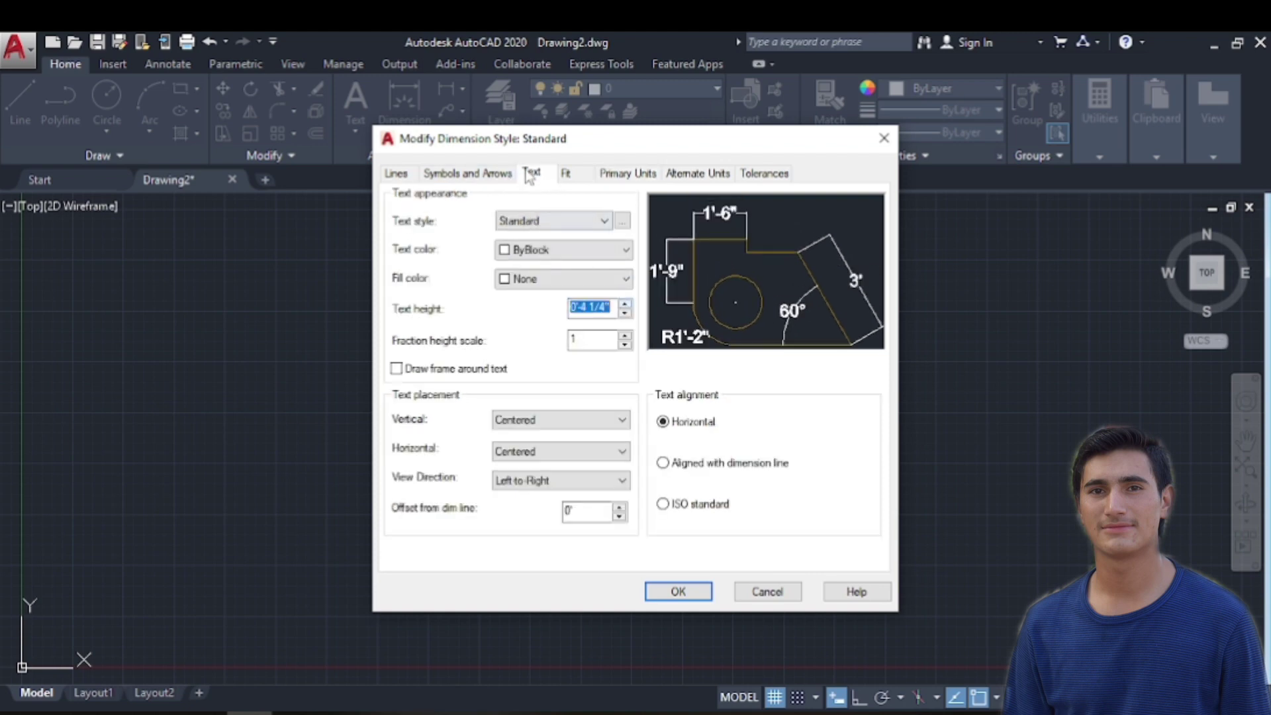
click(467, 173)
click(400, 176)
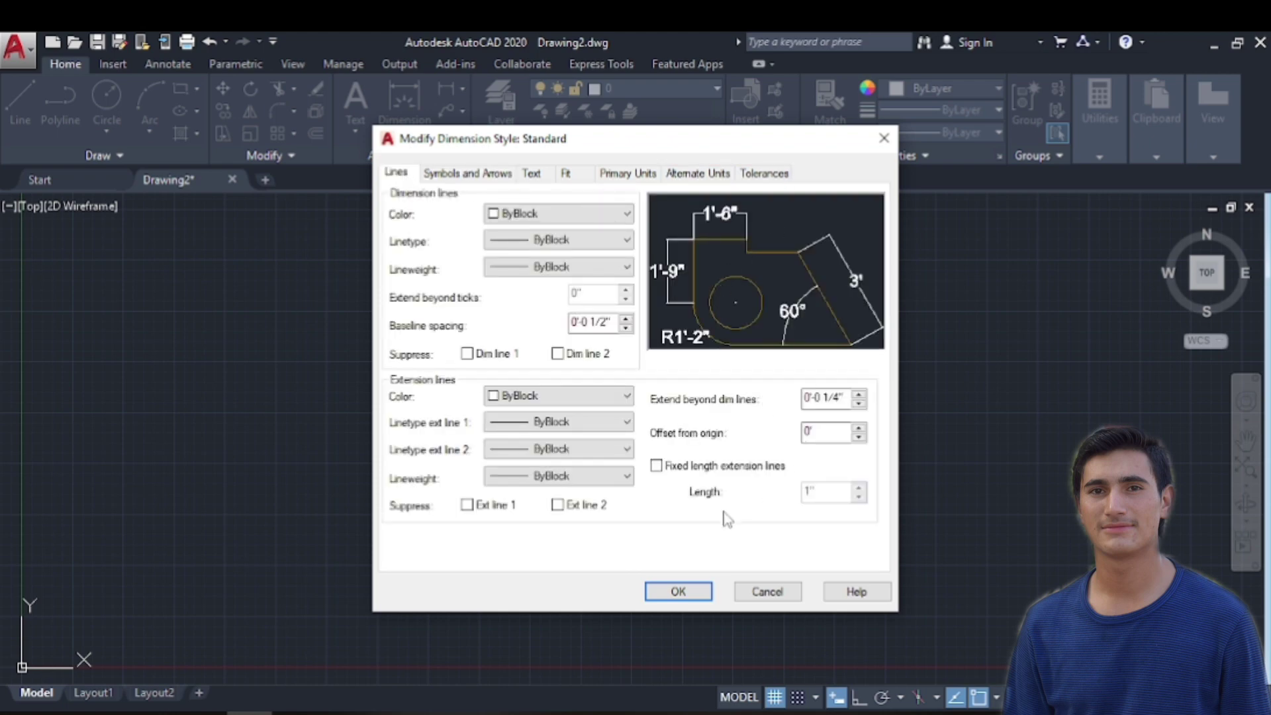
click(684, 589)
click(823, 286)
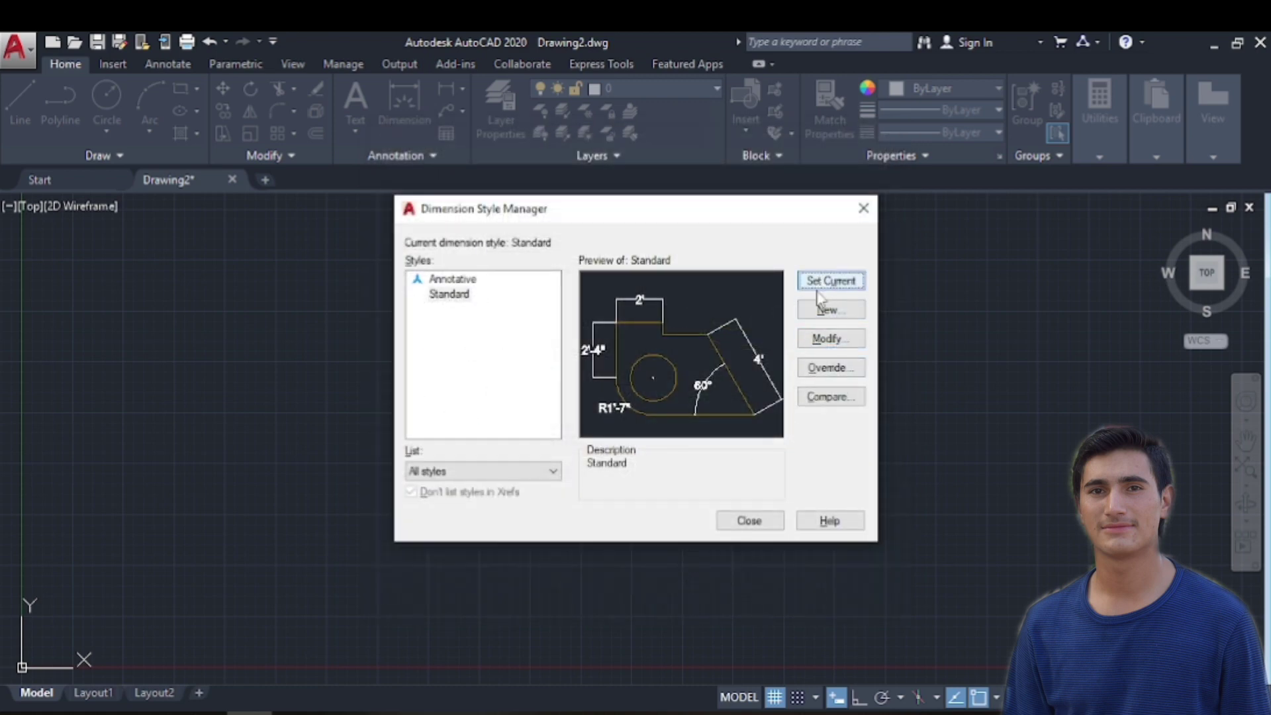
Step: Close the dimension style manager and start a Center, Radius circle
click(750, 522)
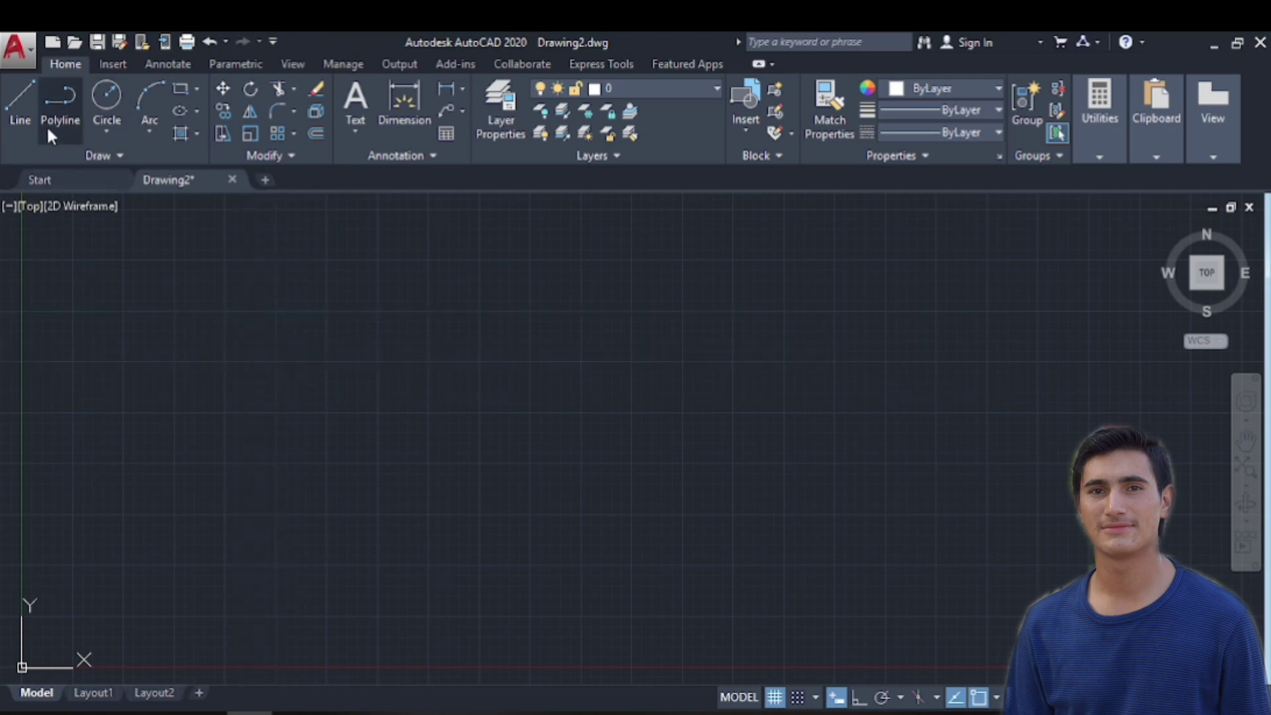
click(106, 136)
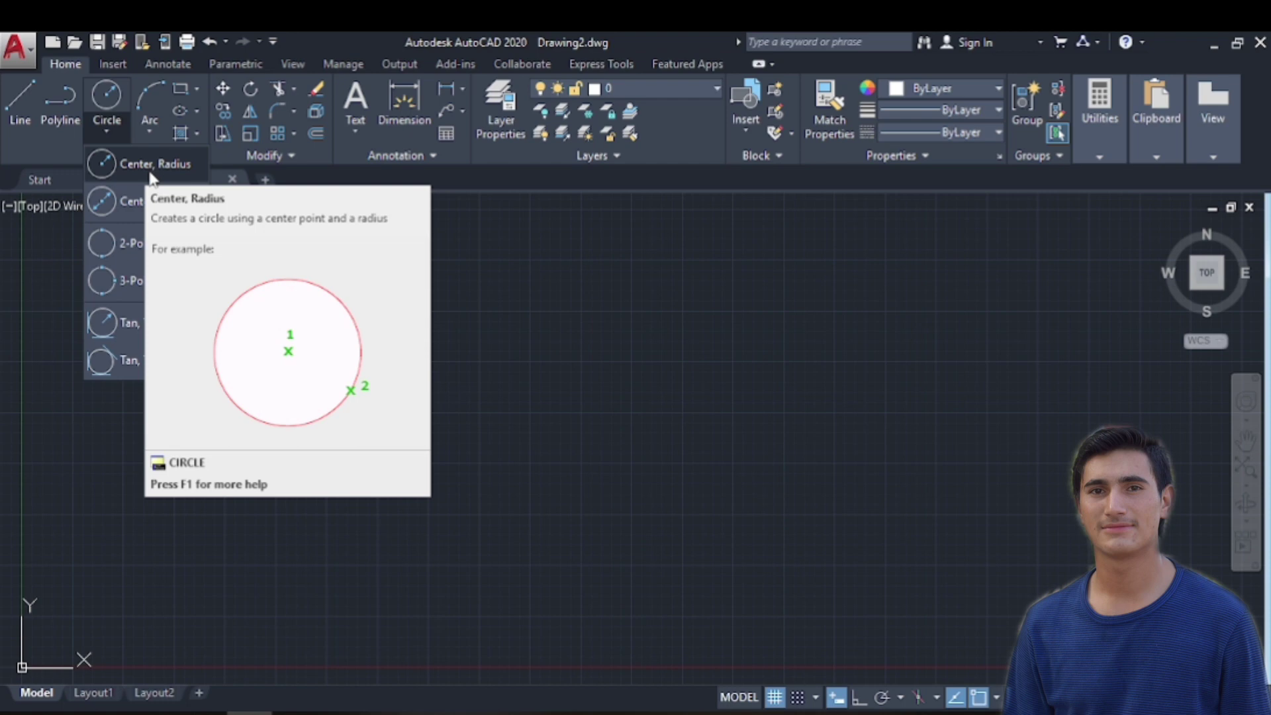
click(158, 165)
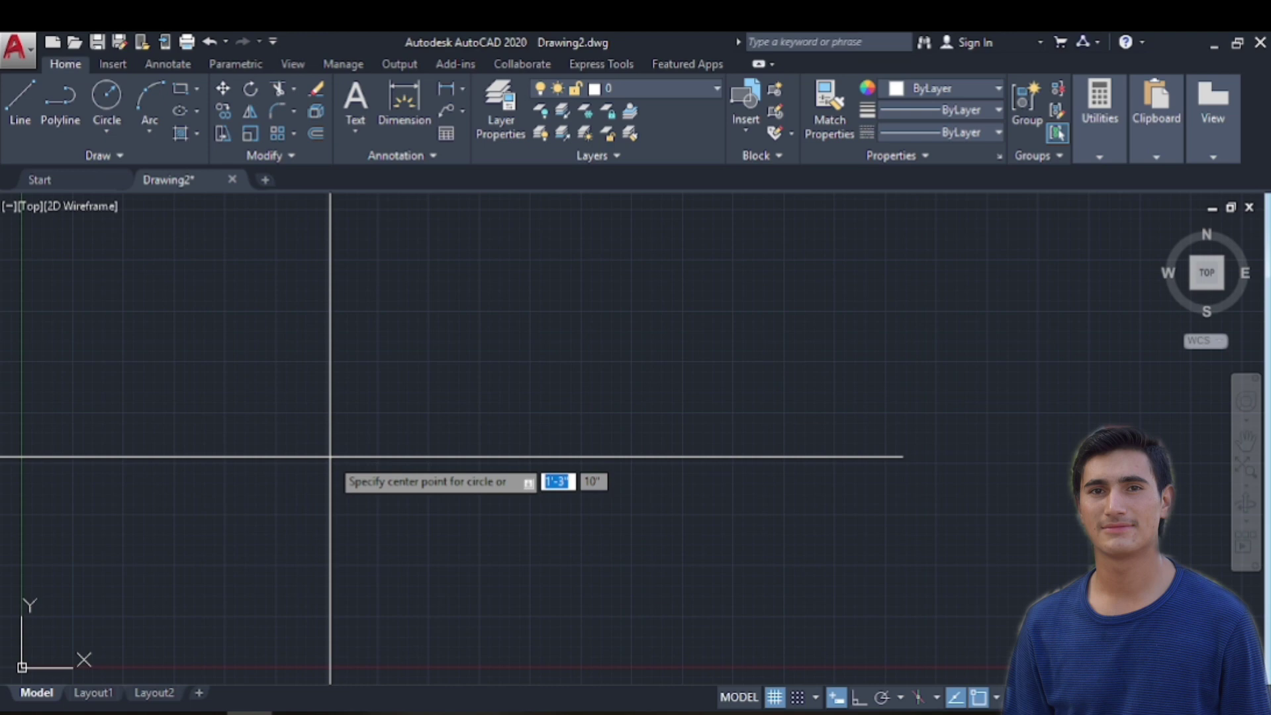
Step: Draw a Center, Radius circle with radius 5 at a picked centre point
click(107, 132)
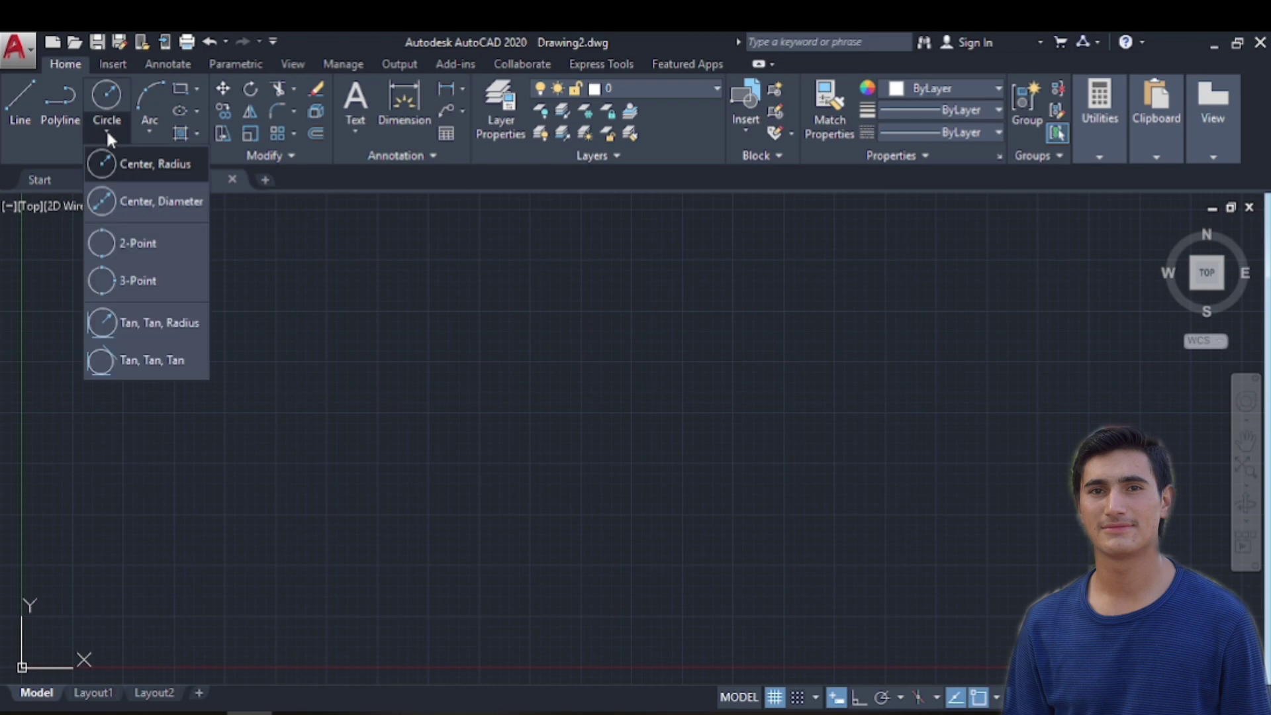
click(150, 171)
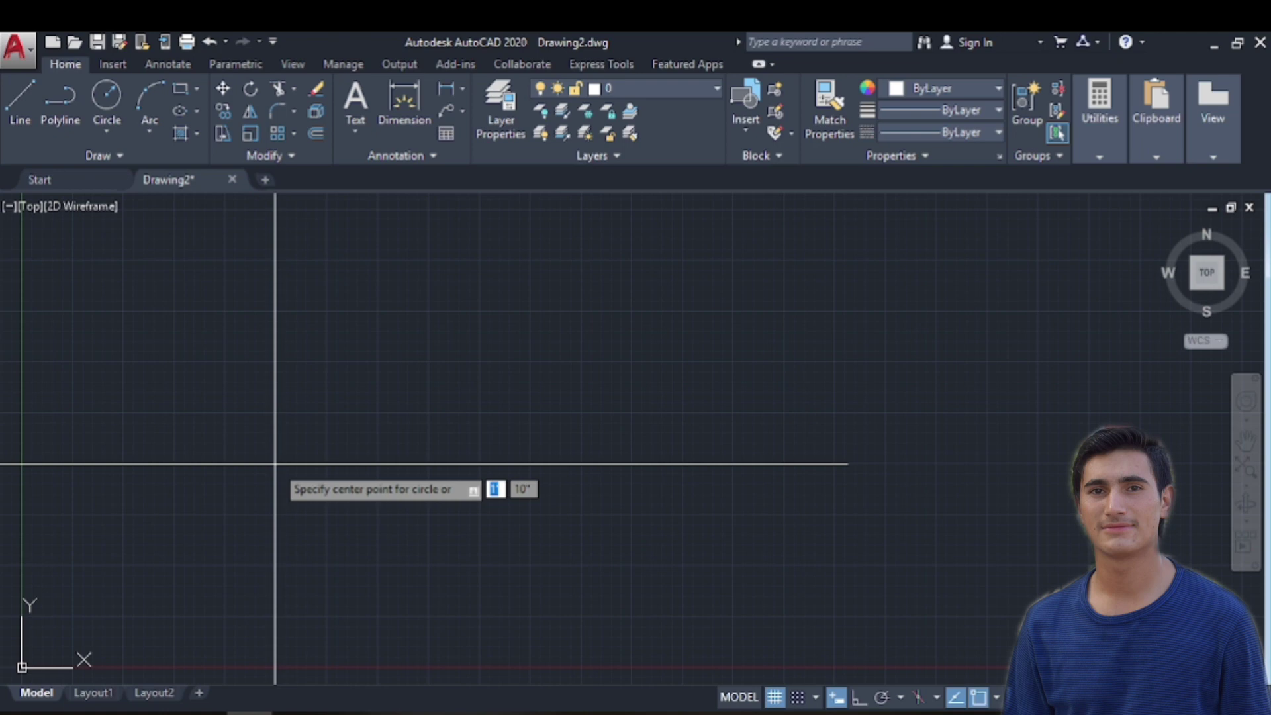
click(345, 466)
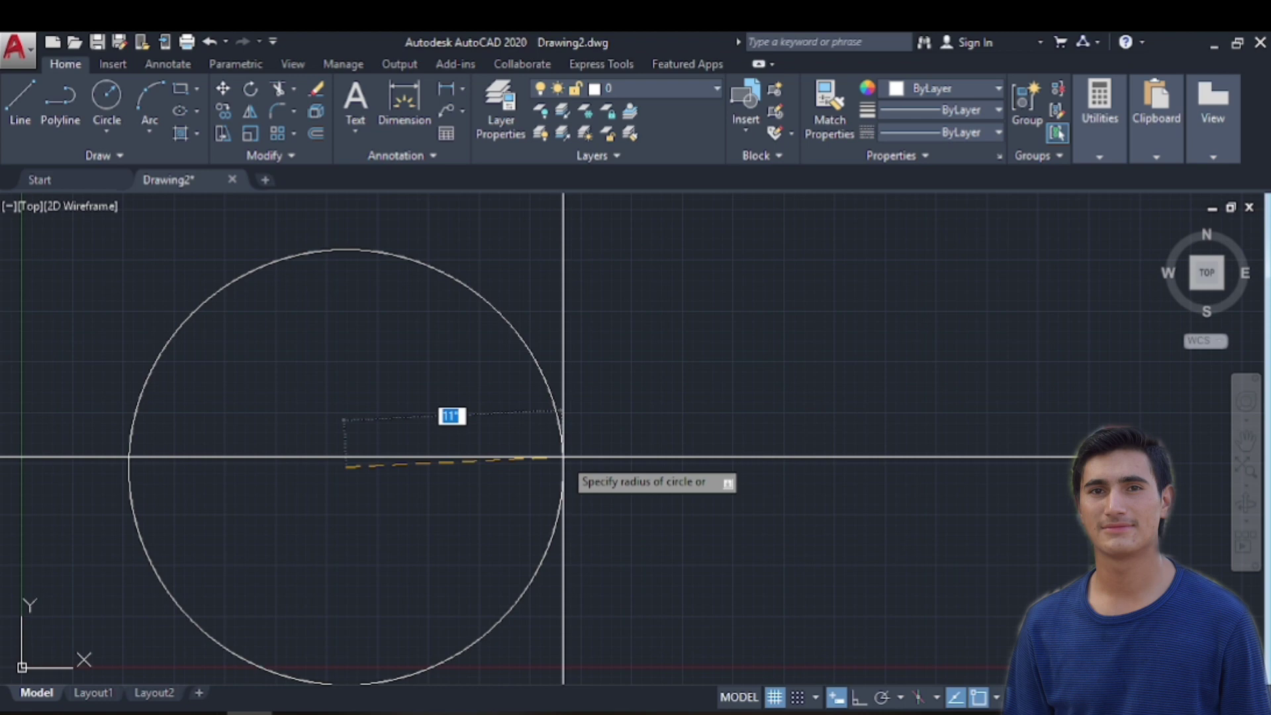
text(5)
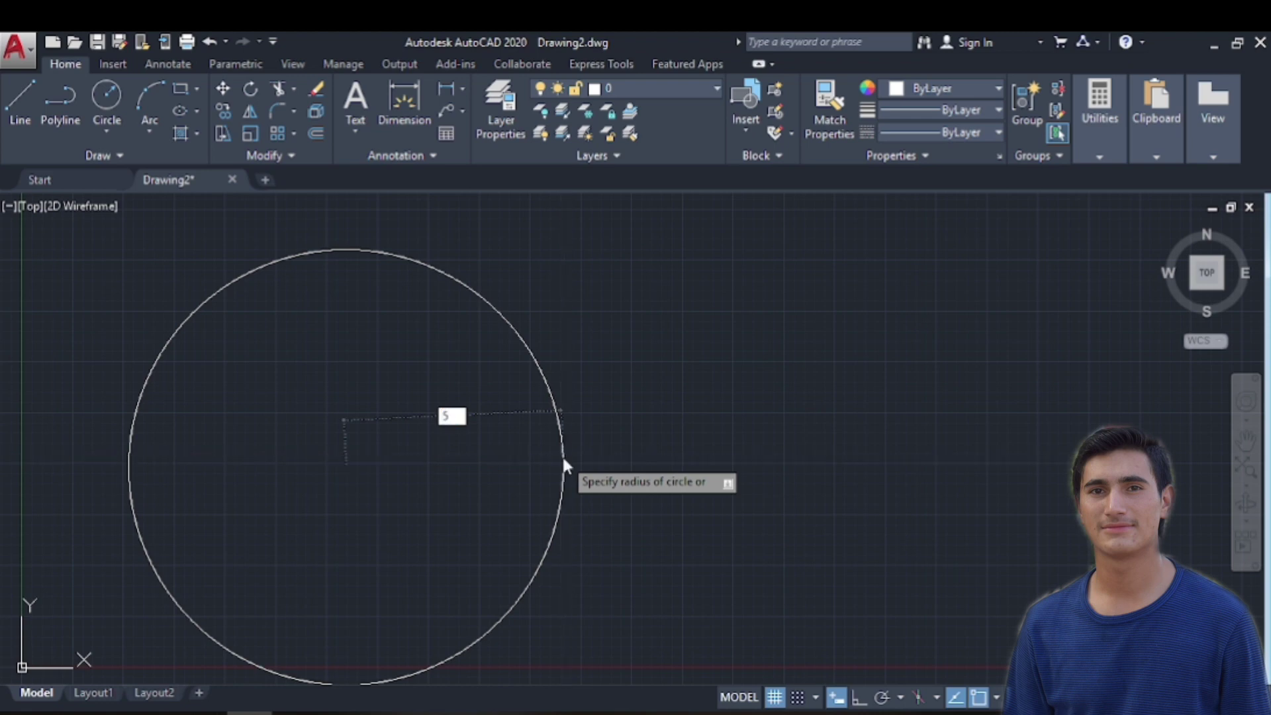
key(Return)
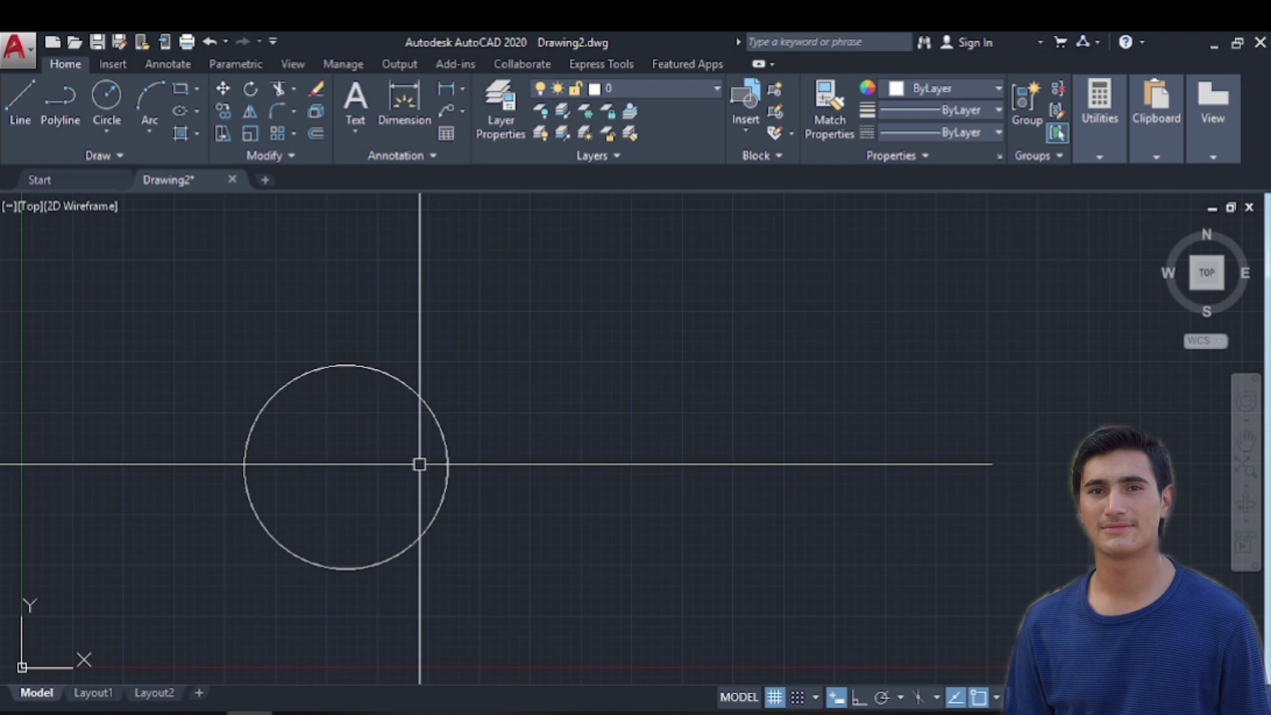
Step: Add a 10" linear dimension across the circle between its left and right quadrants
click(406, 99)
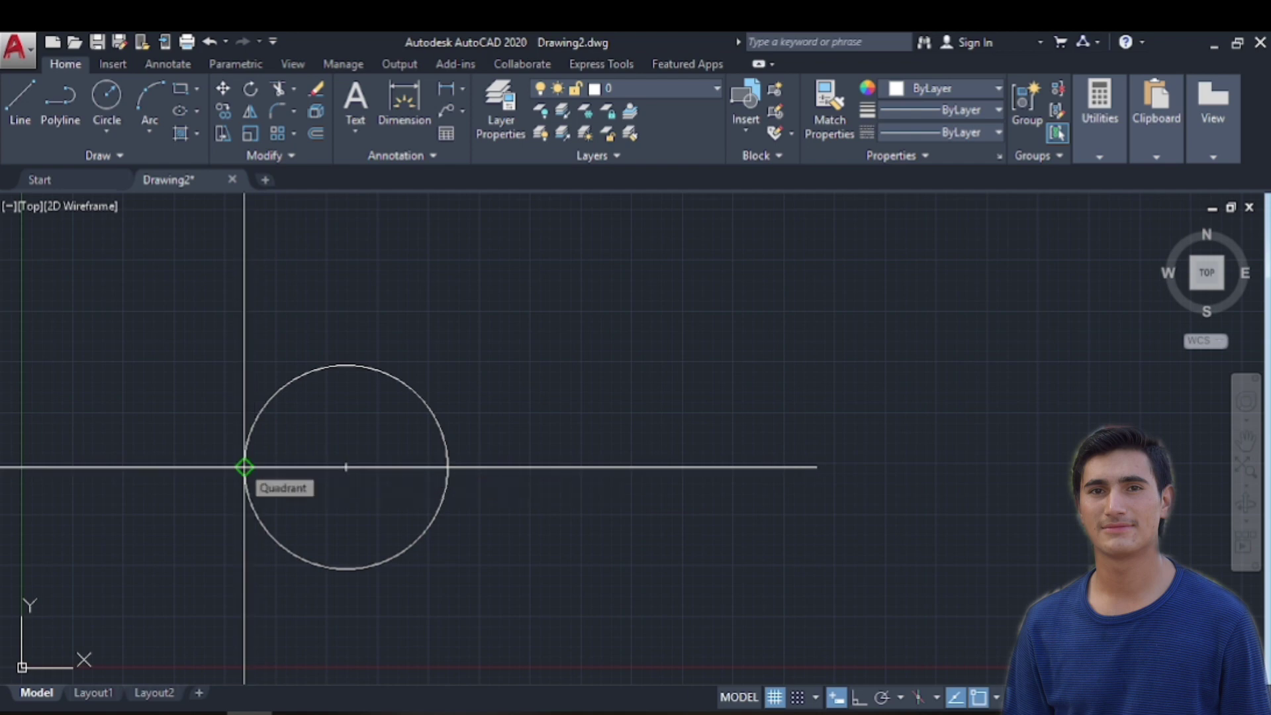
click(245, 468)
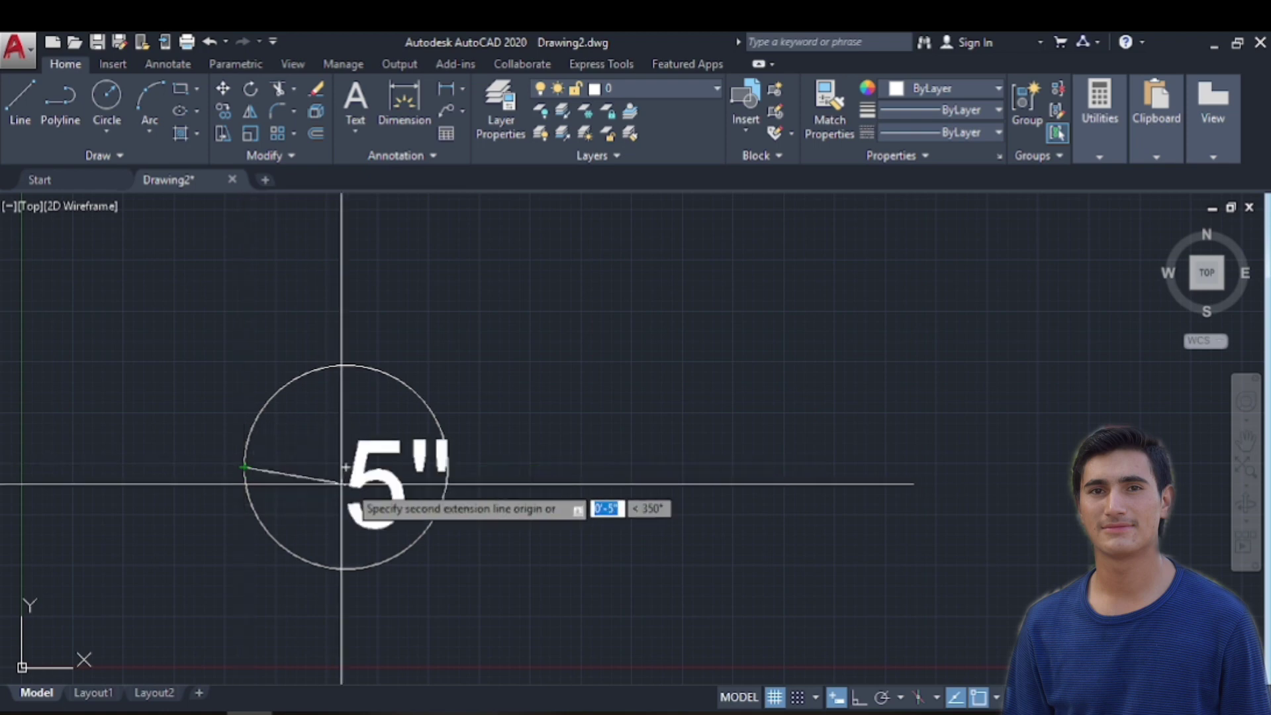
click(447, 467)
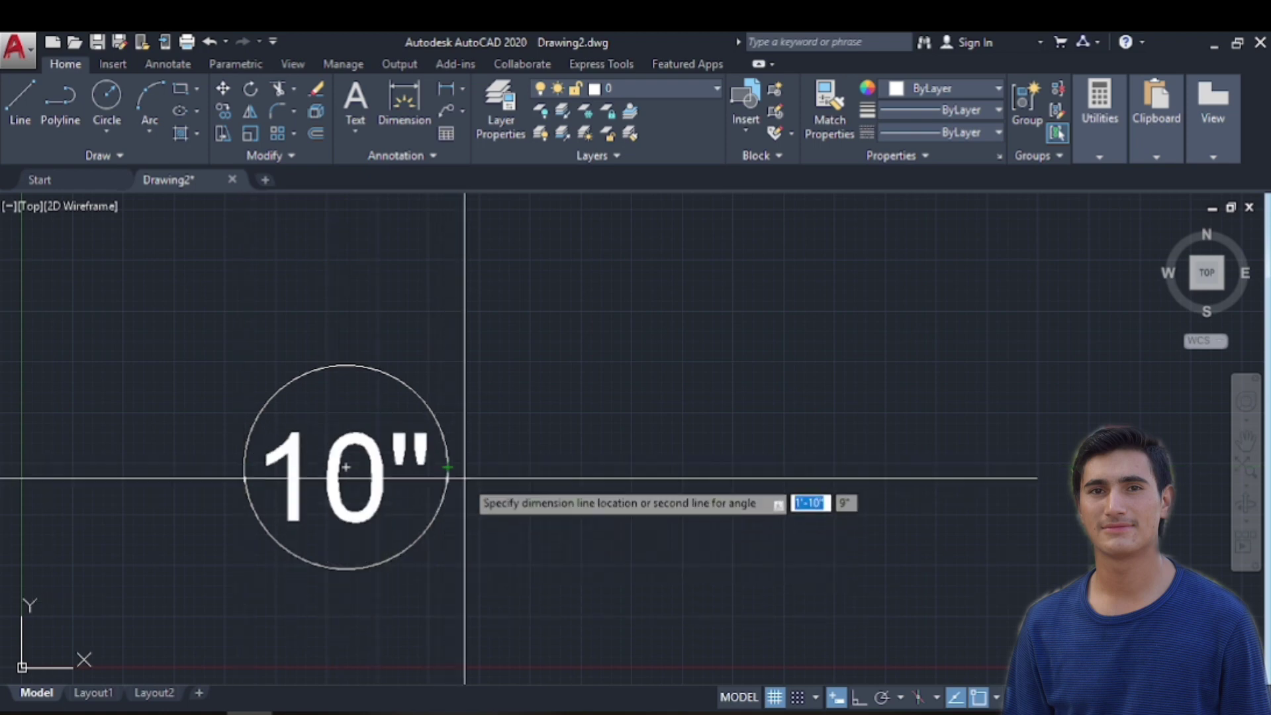
click(465, 478)
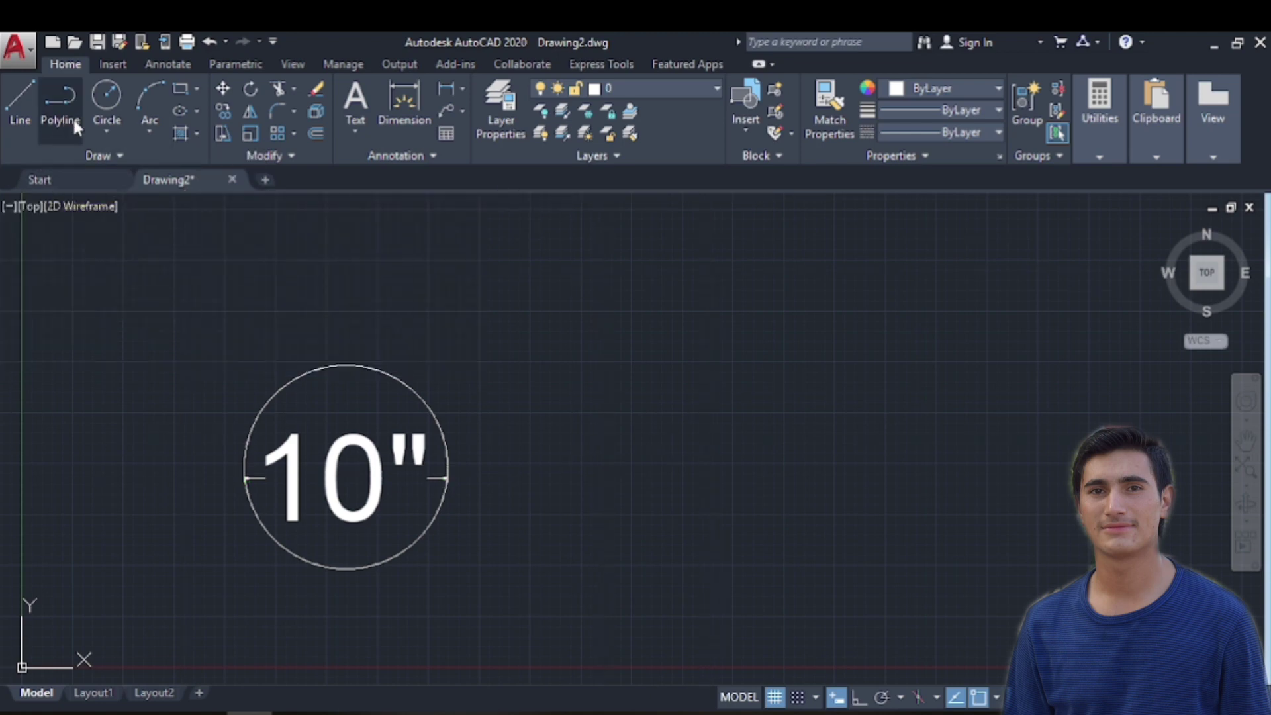
Step: Draw a second circle with diameter 10 to the right of the first
click(104, 131)
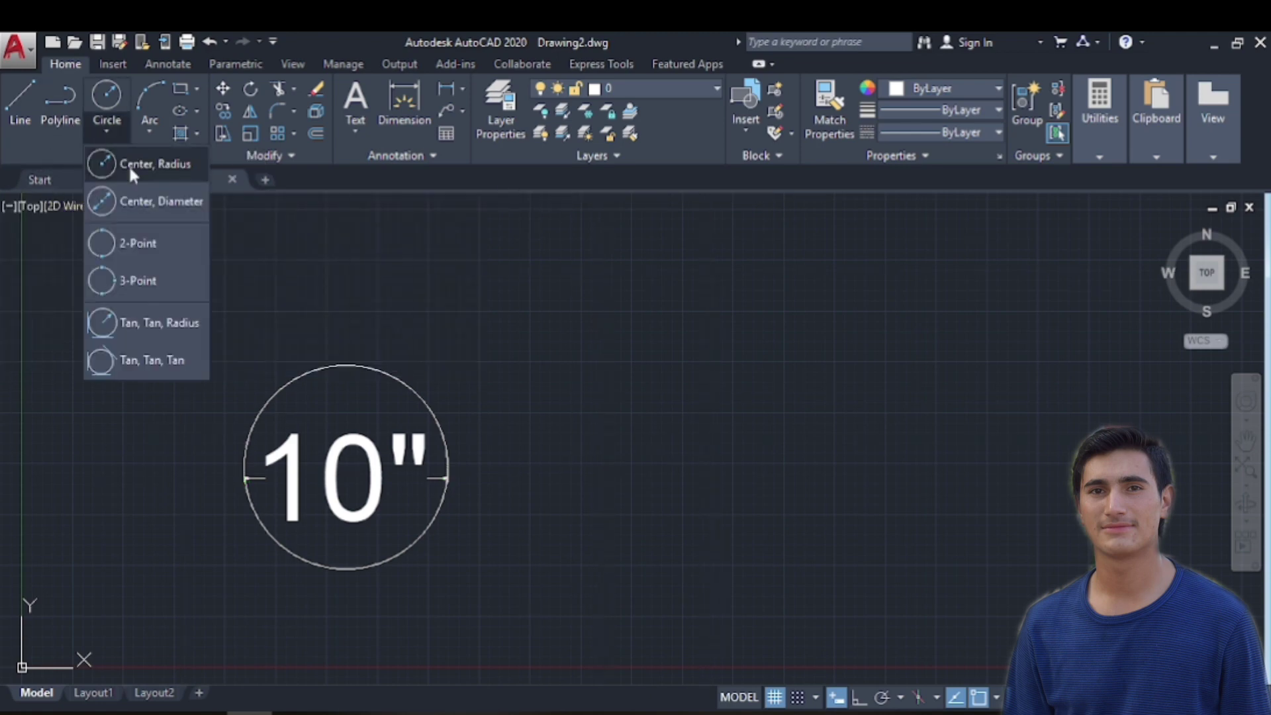
click(138, 204)
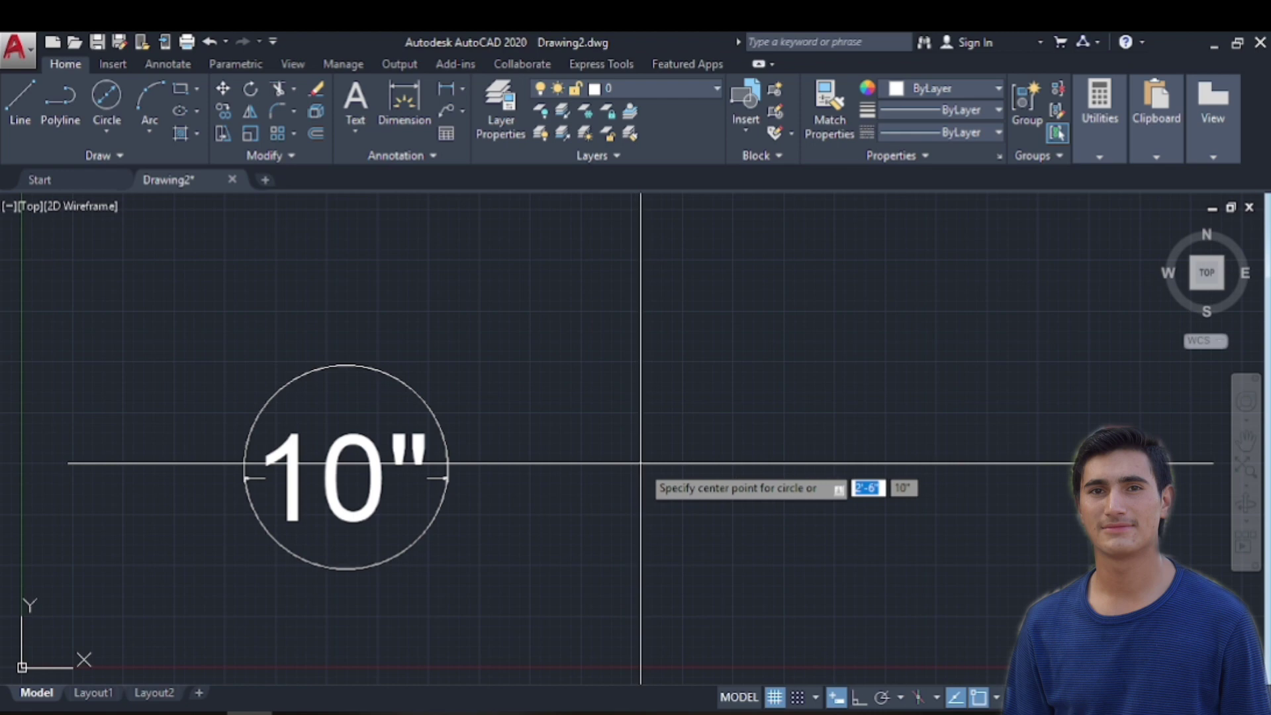
click(685, 464)
text(d)
key(Return)
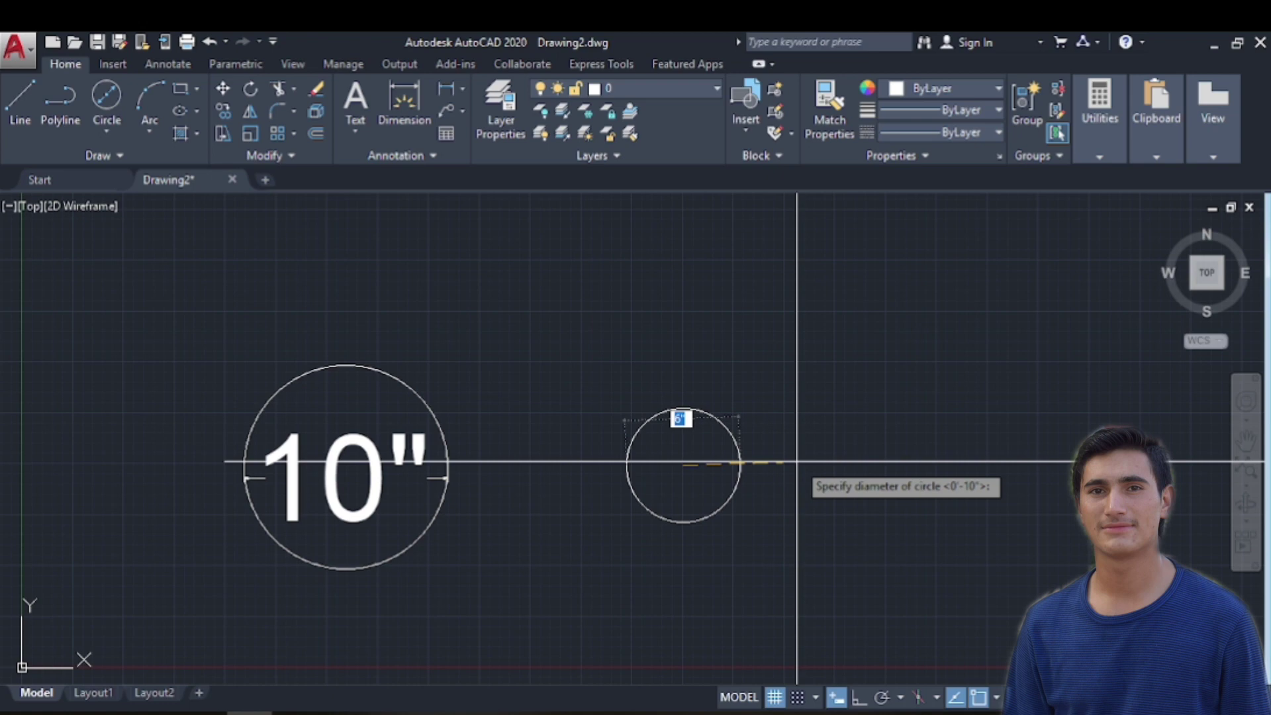
text(10)
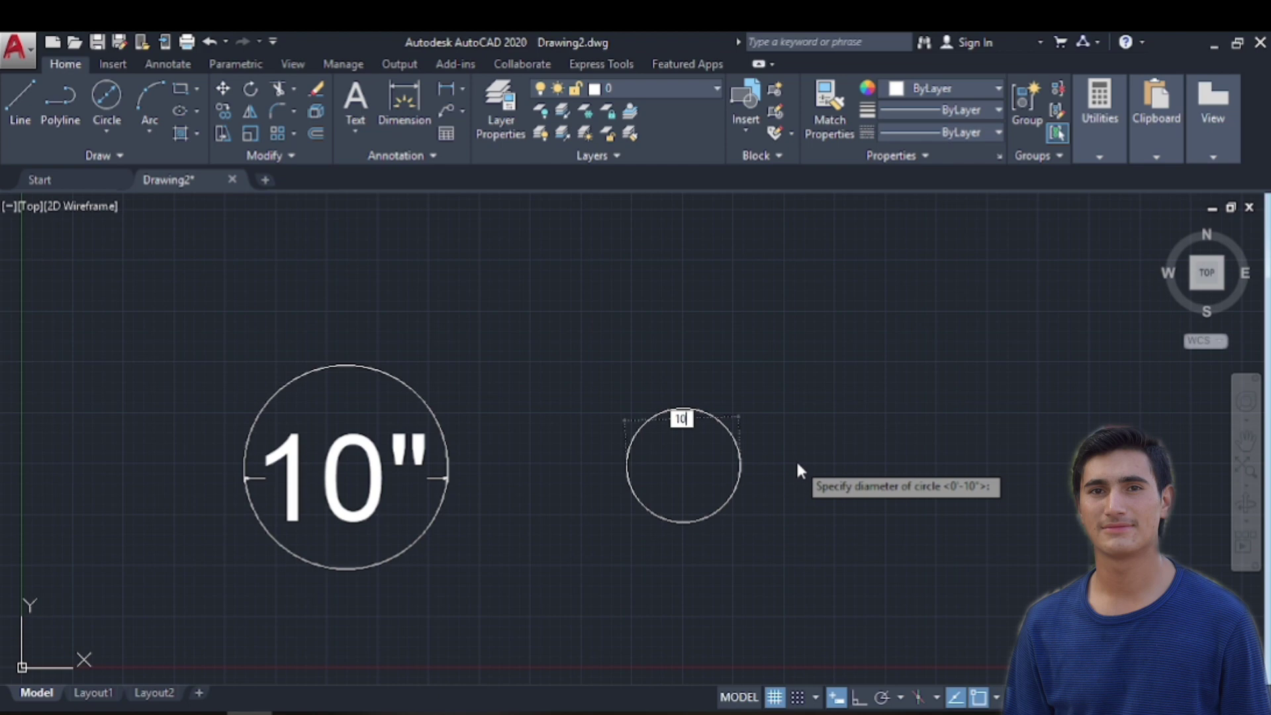
key(Return)
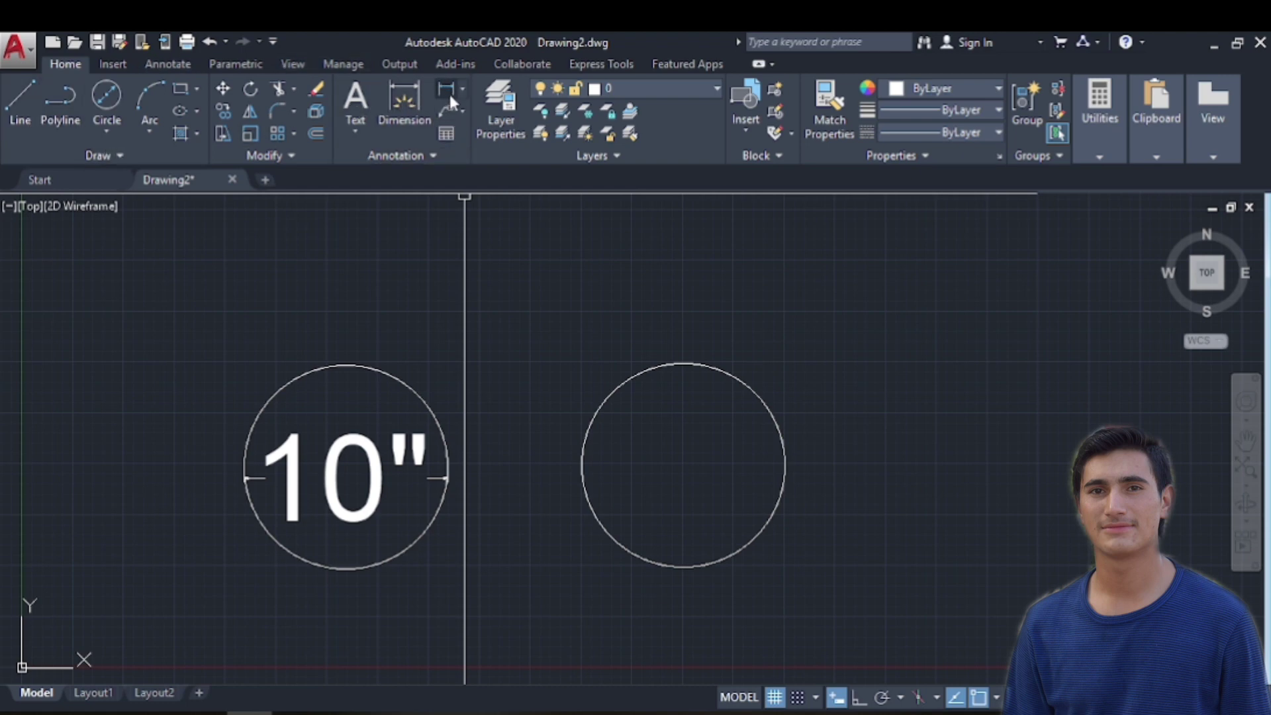
Step: Dimension the second circle with a 10" linear dimension across its width
click(405, 130)
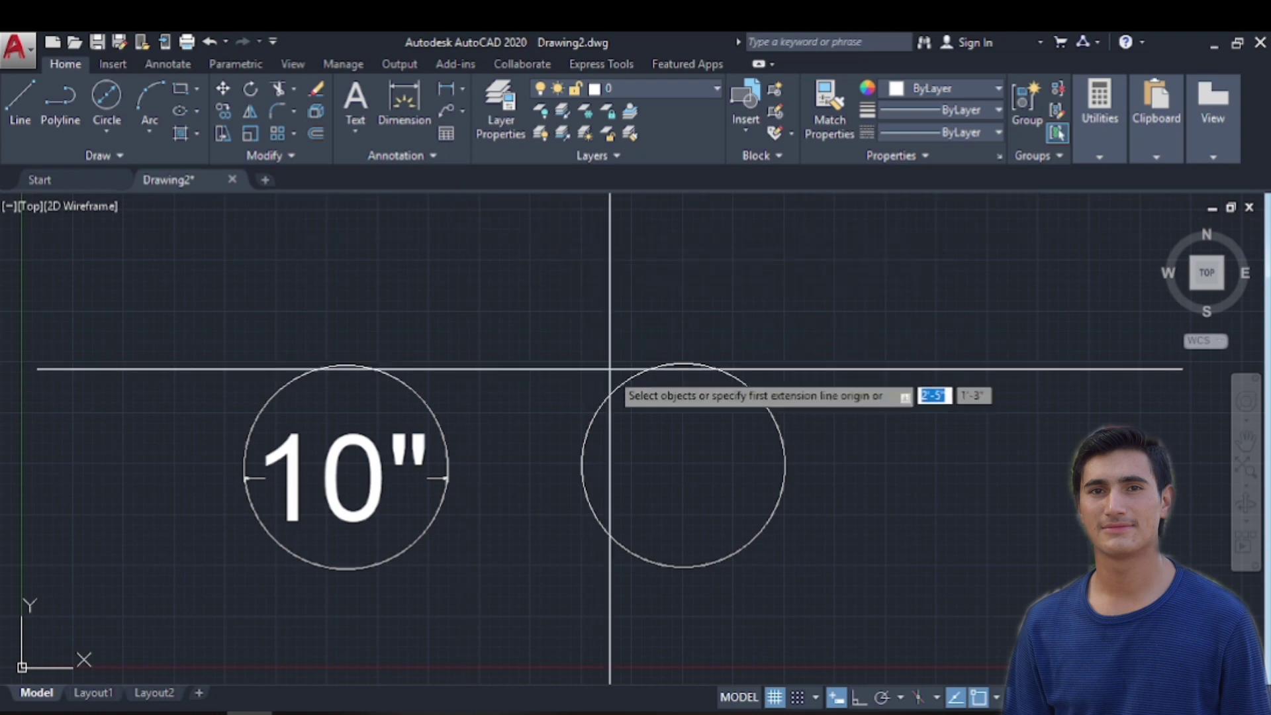
click(582, 466)
click(785, 466)
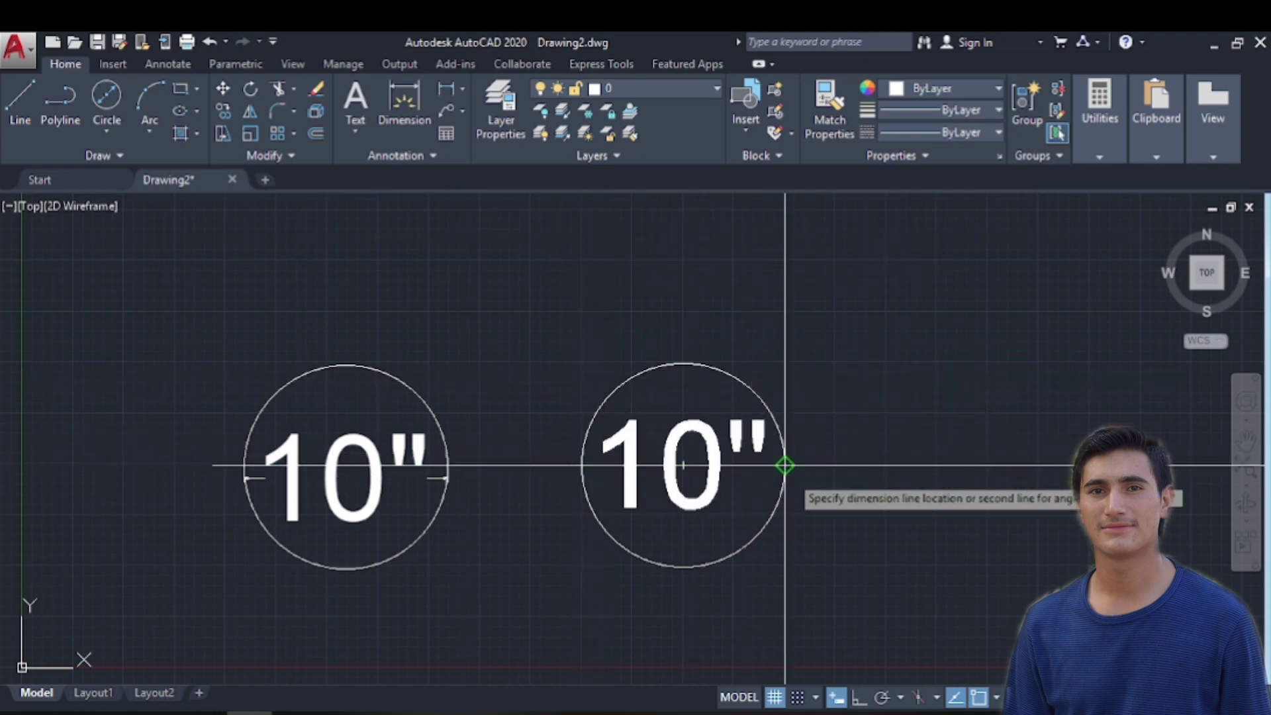
click(757, 467)
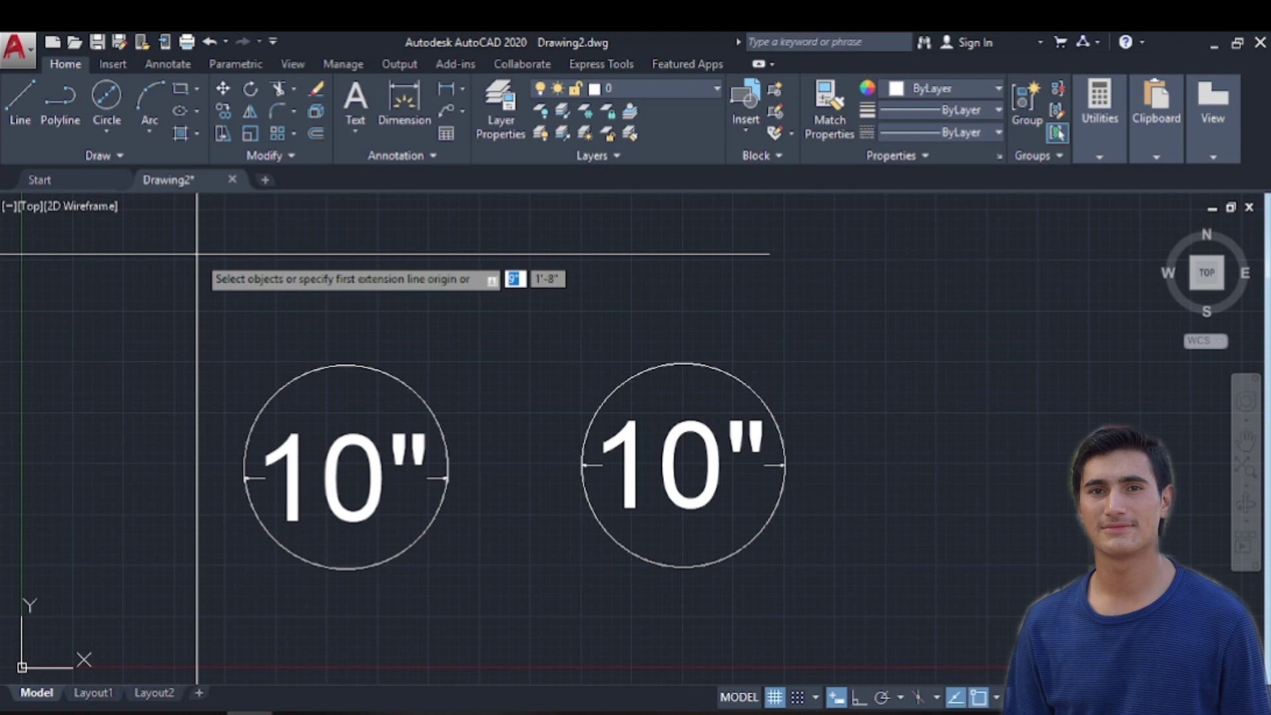
key(Escape)
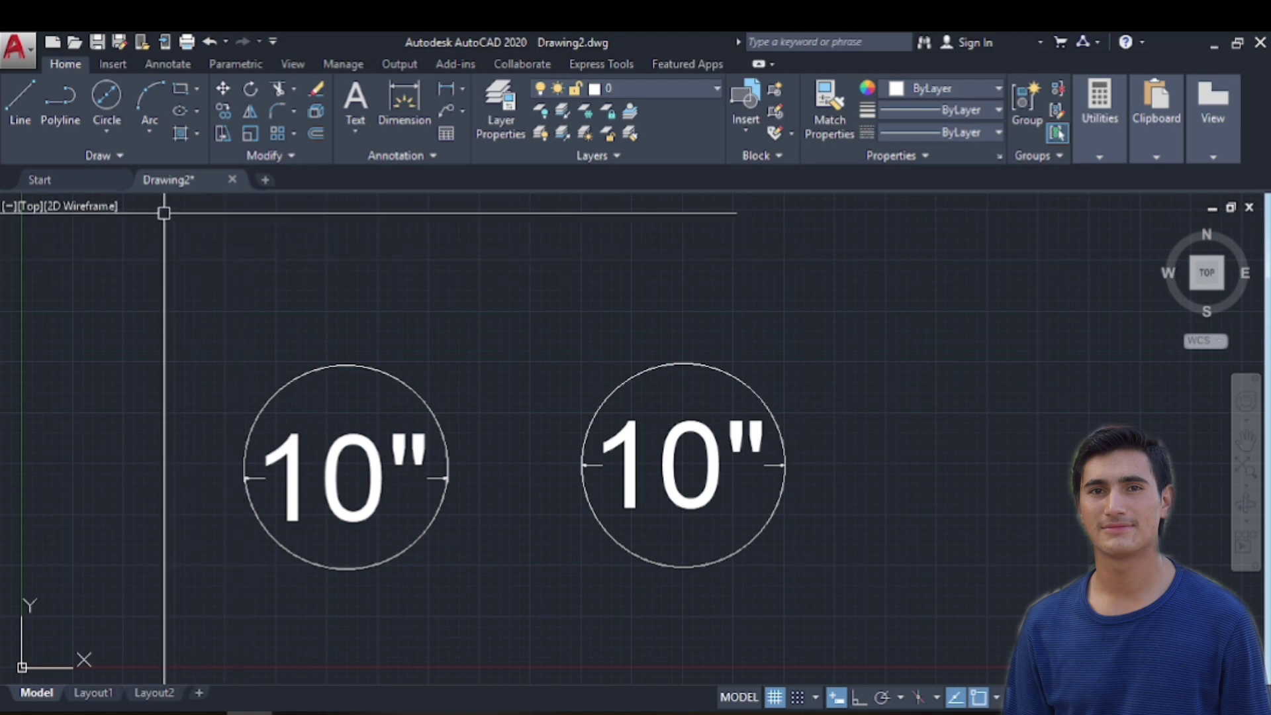
click(111, 133)
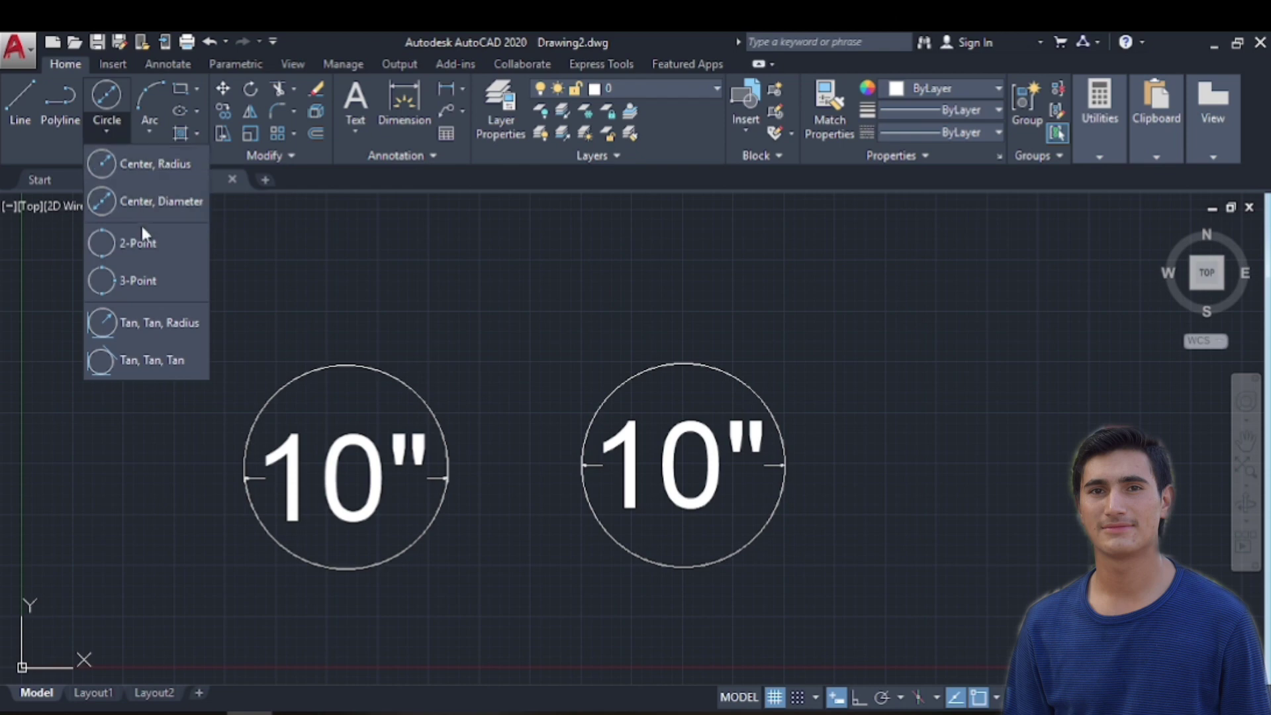
Step: Zoom and pan to centre the second circle in the view
click(138, 244)
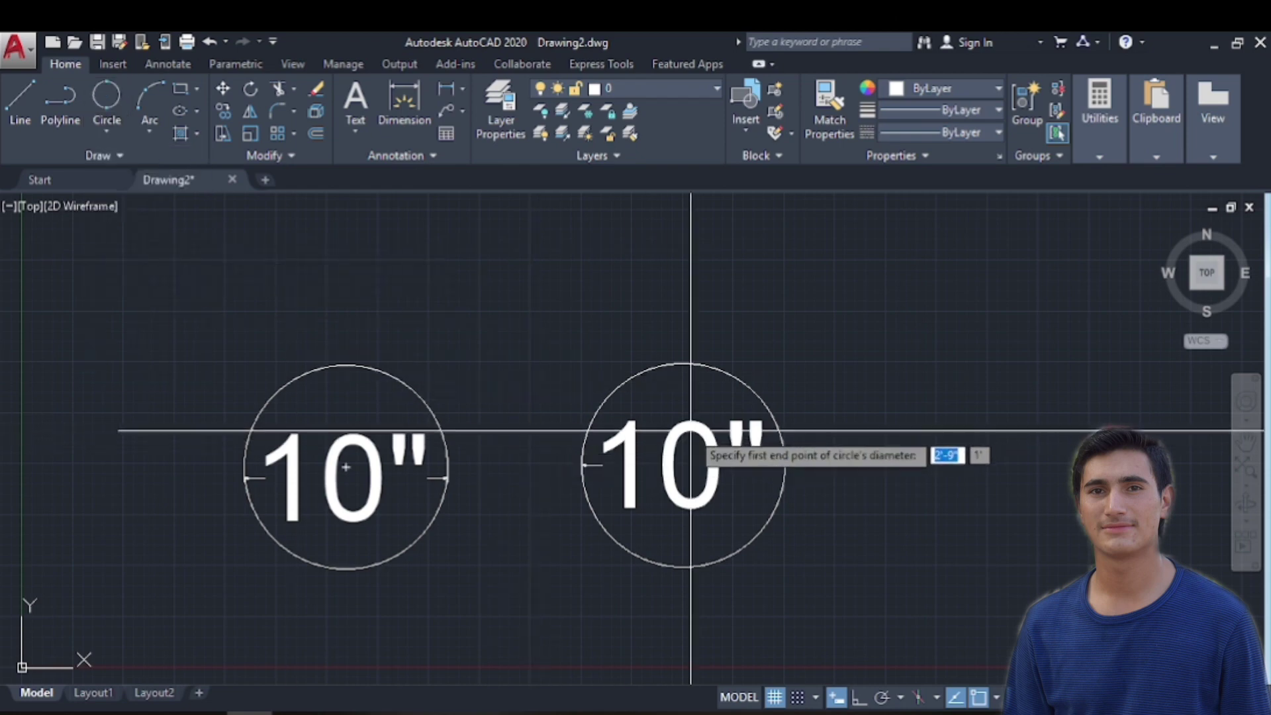
scroll(690, 434, down, 3)
mouse_move(636, 459)
middle_down()
mouse_move(417, 420)
mouse_move(311, 424)
middle_up()
scroll(440, 384, up, 2)
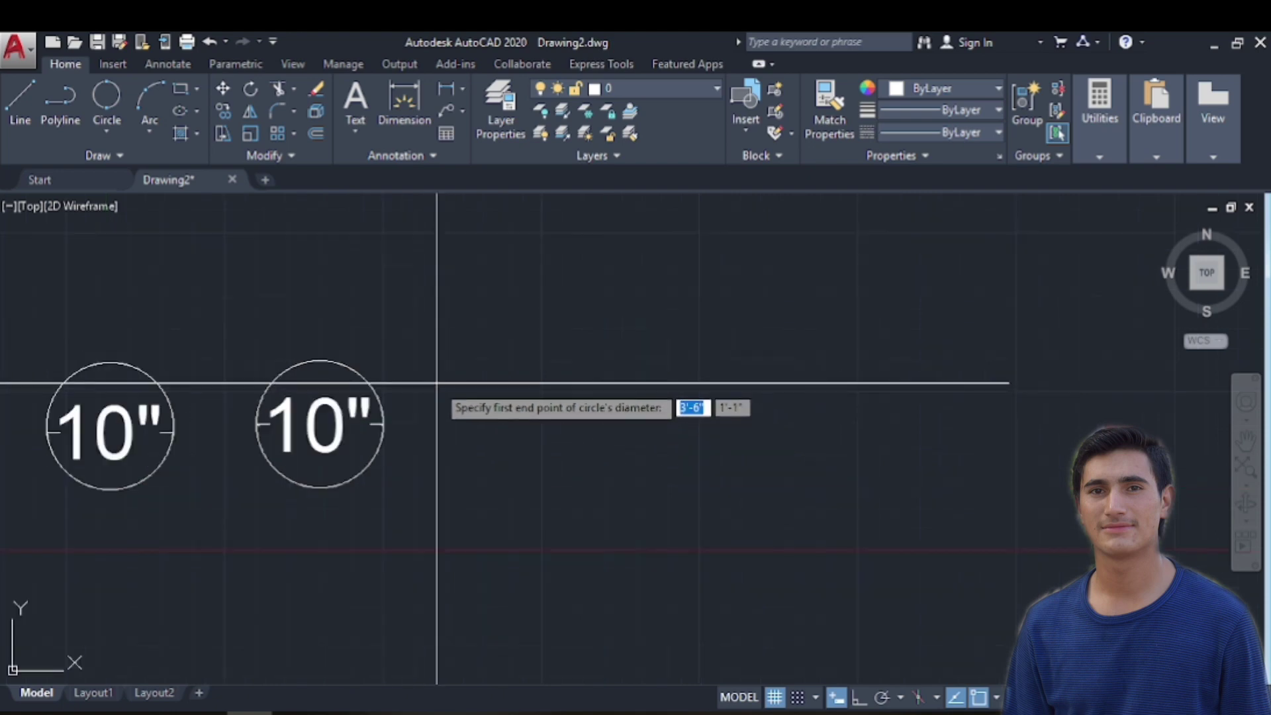
scroll(434, 377, up, 4)
middle_drag(412, 392, 787, 377)
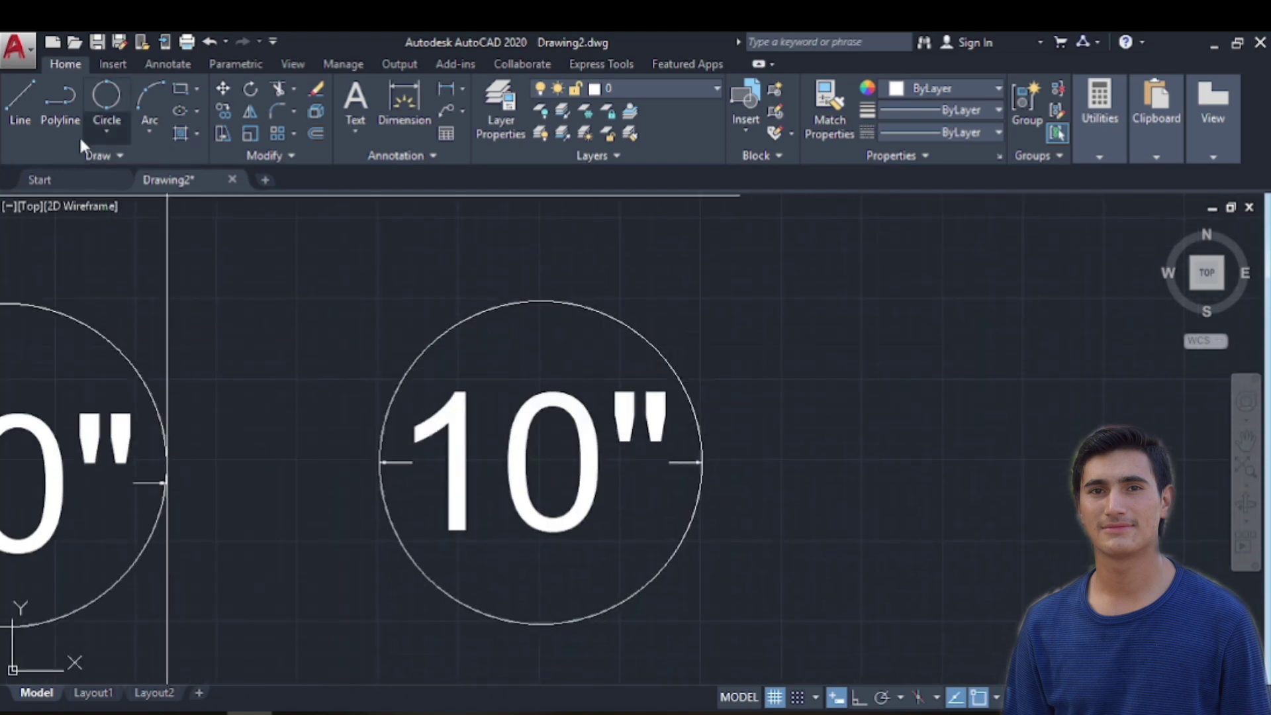
Step: Draw two cutting lines across the second circle's right side
click(22, 114)
click(541, 461)
click(685, 300)
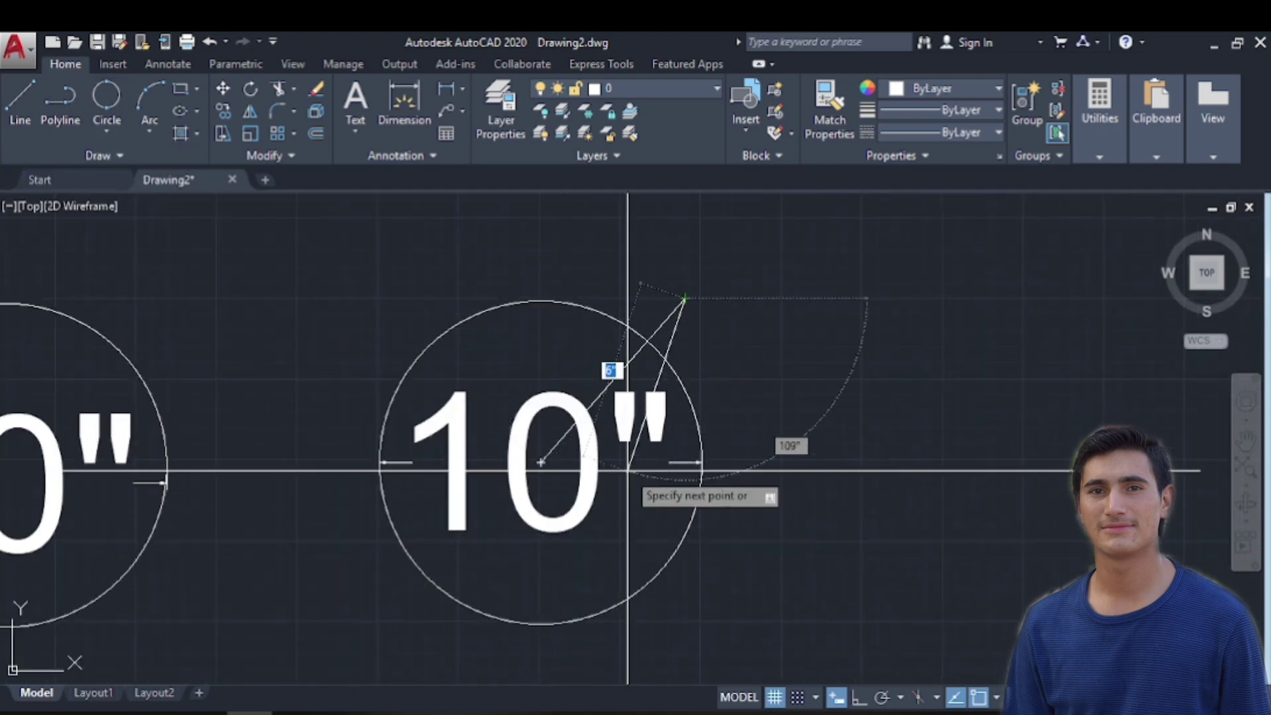
key(space)
key(space)
click(606, 528)
click(746, 578)
key(Escape)
Step: Trim away the circle's right side and the lines, leaving an open arc
click(278, 88)
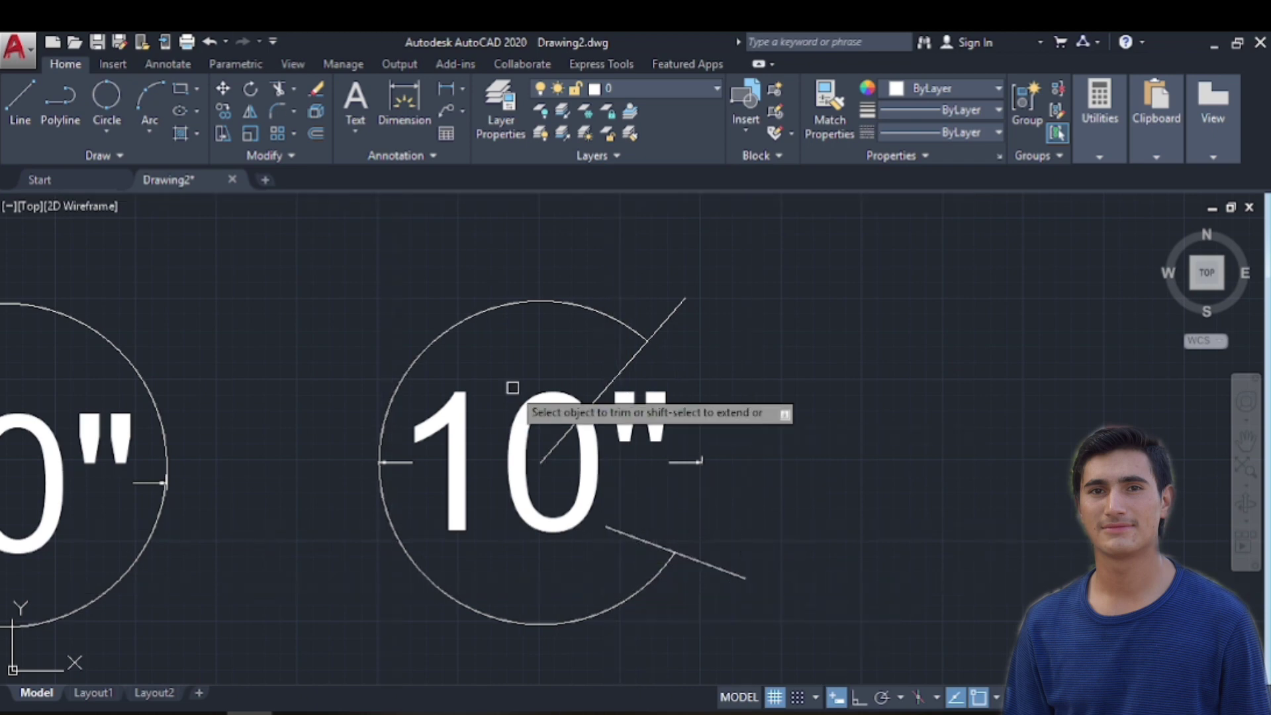
drag(511, 385, 752, 491)
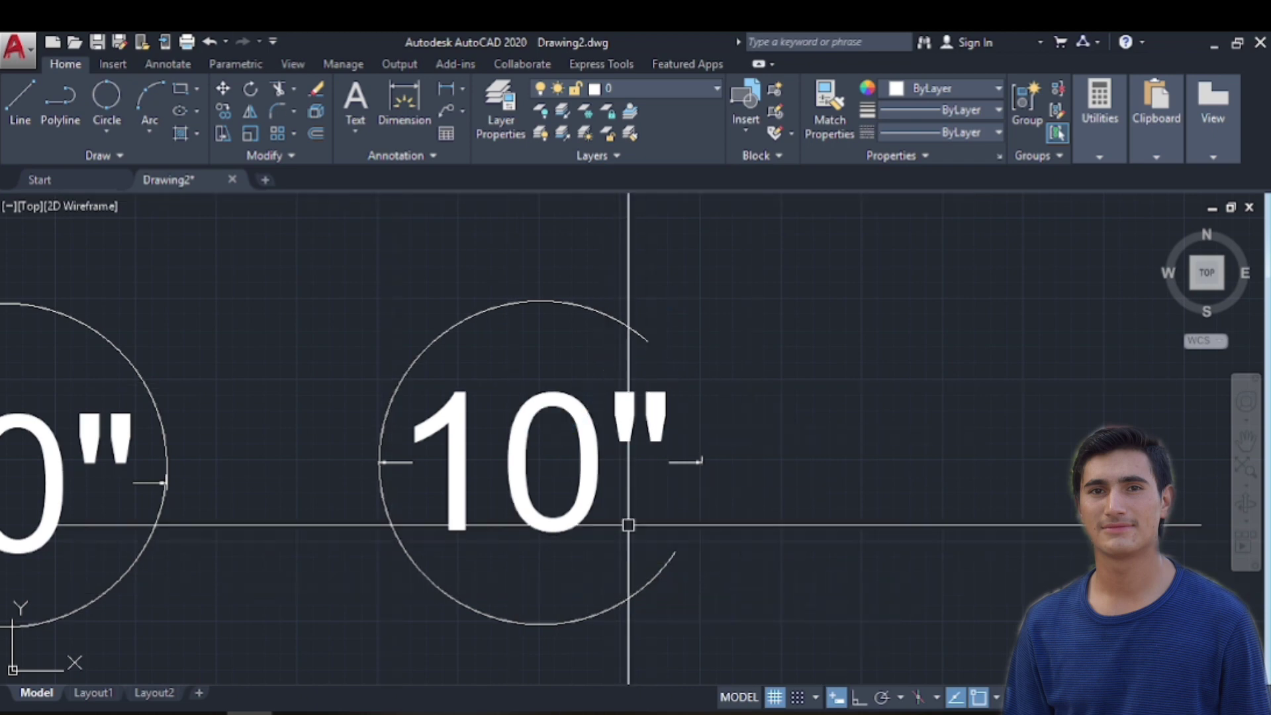
click(107, 130)
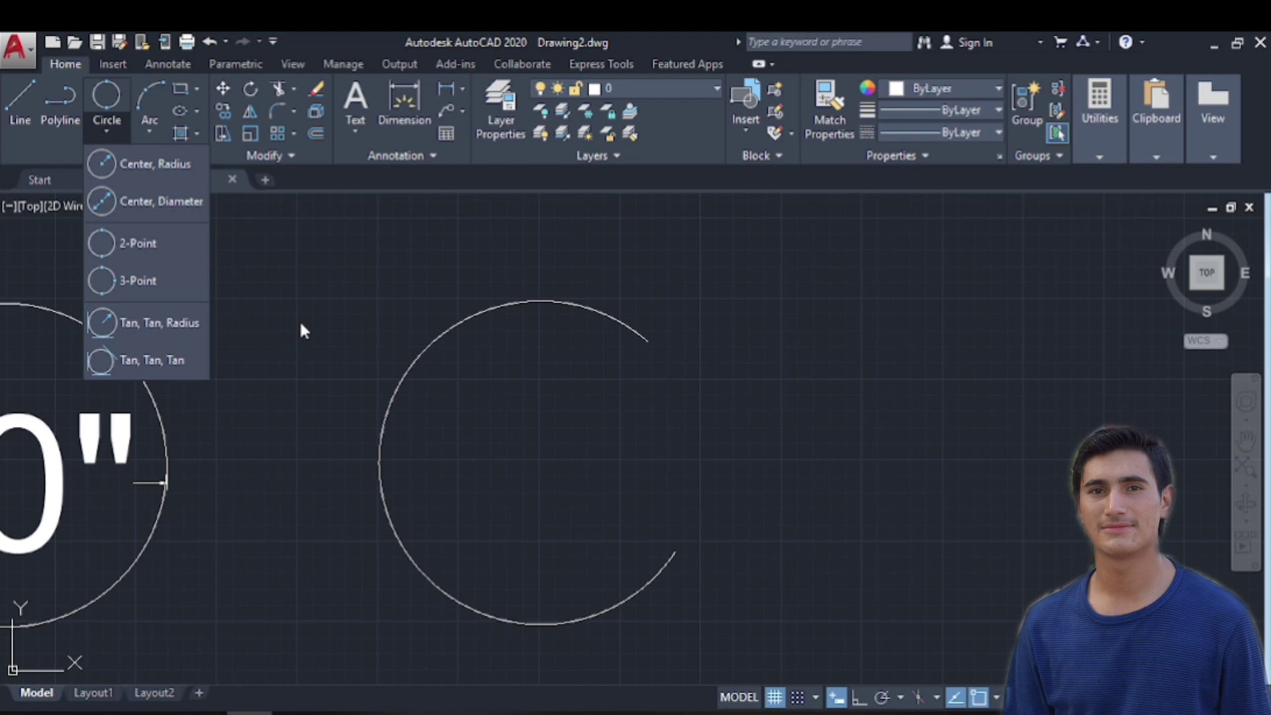
Step: Draw a 2-point circle between the arc's upper and lower endpoints
click(120, 246)
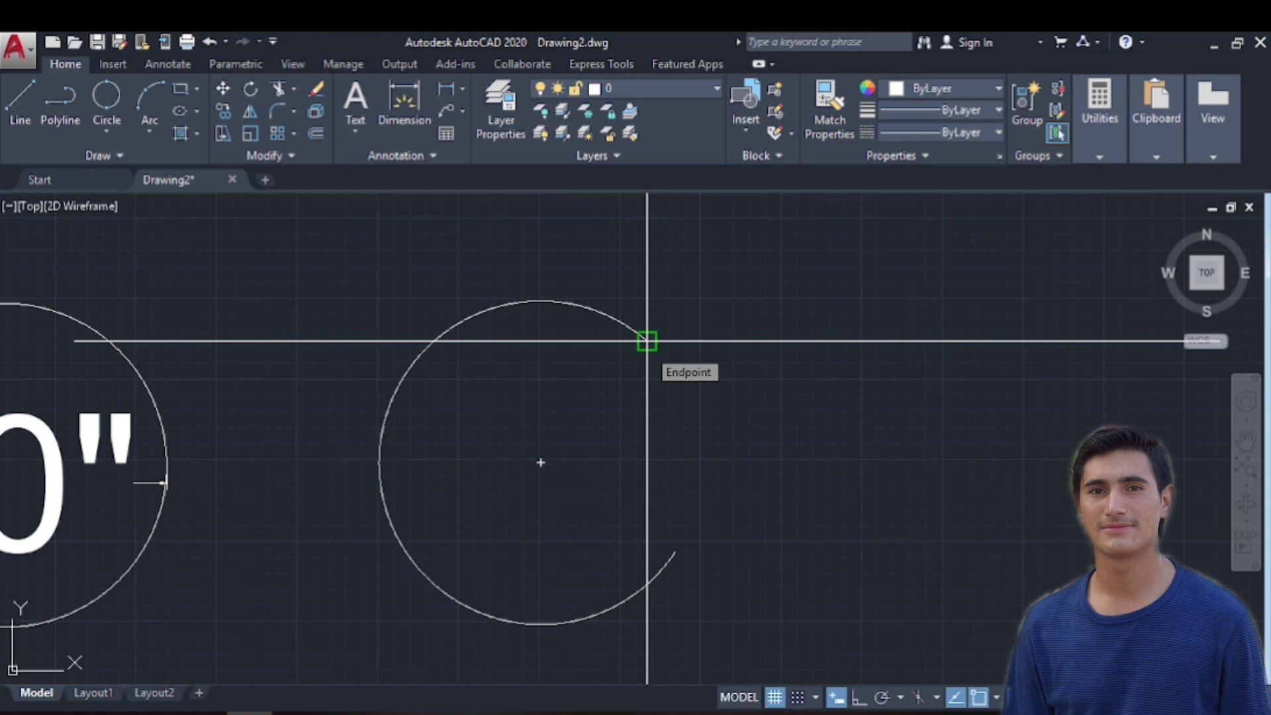
click(647, 341)
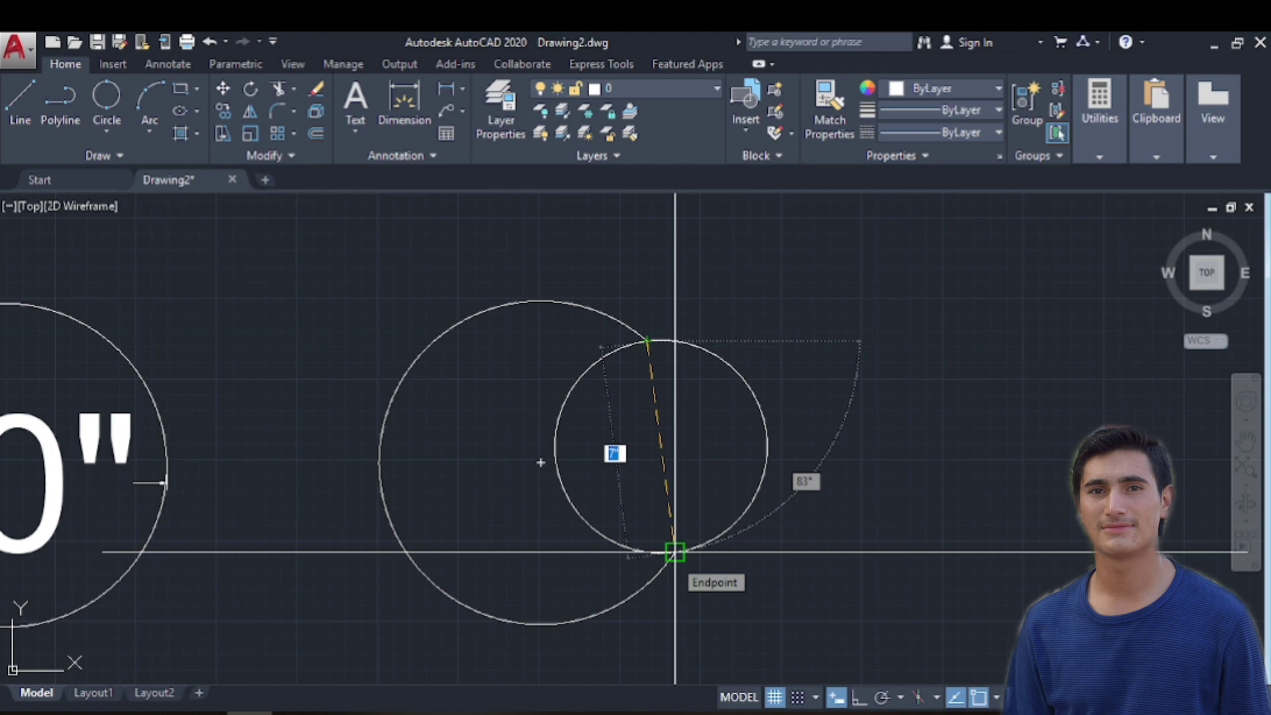
click(675, 551)
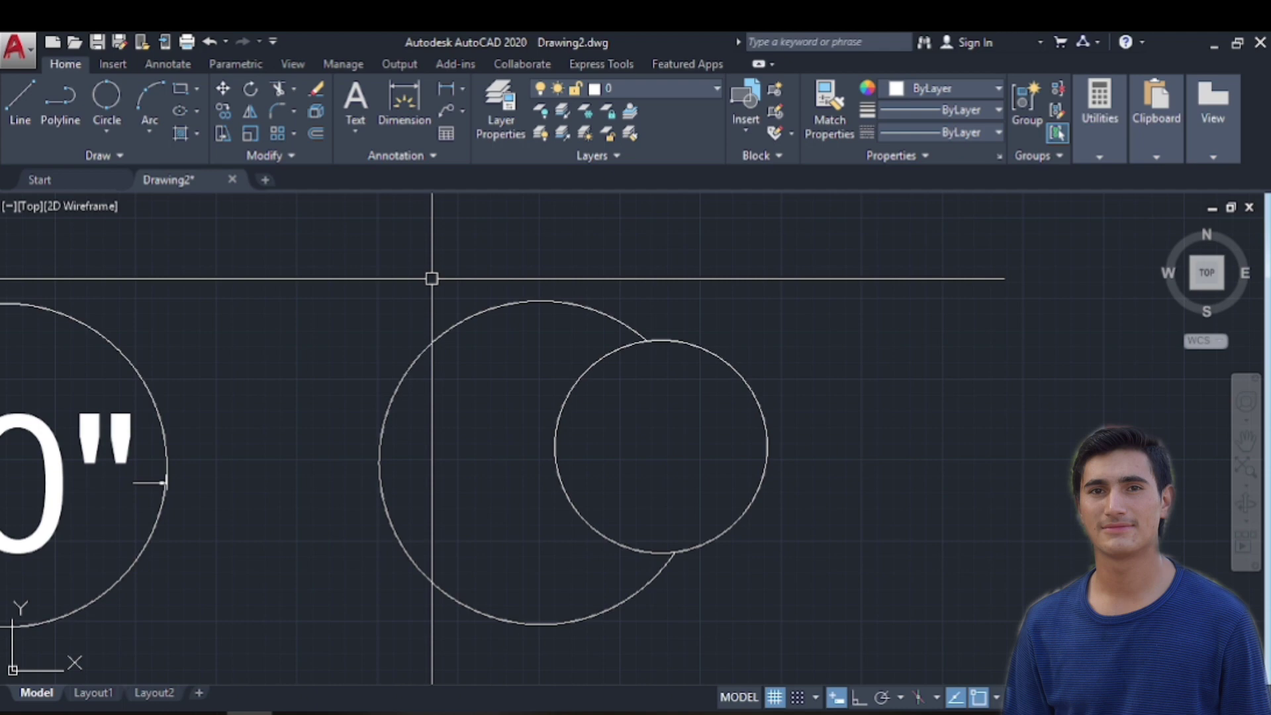
click(103, 131)
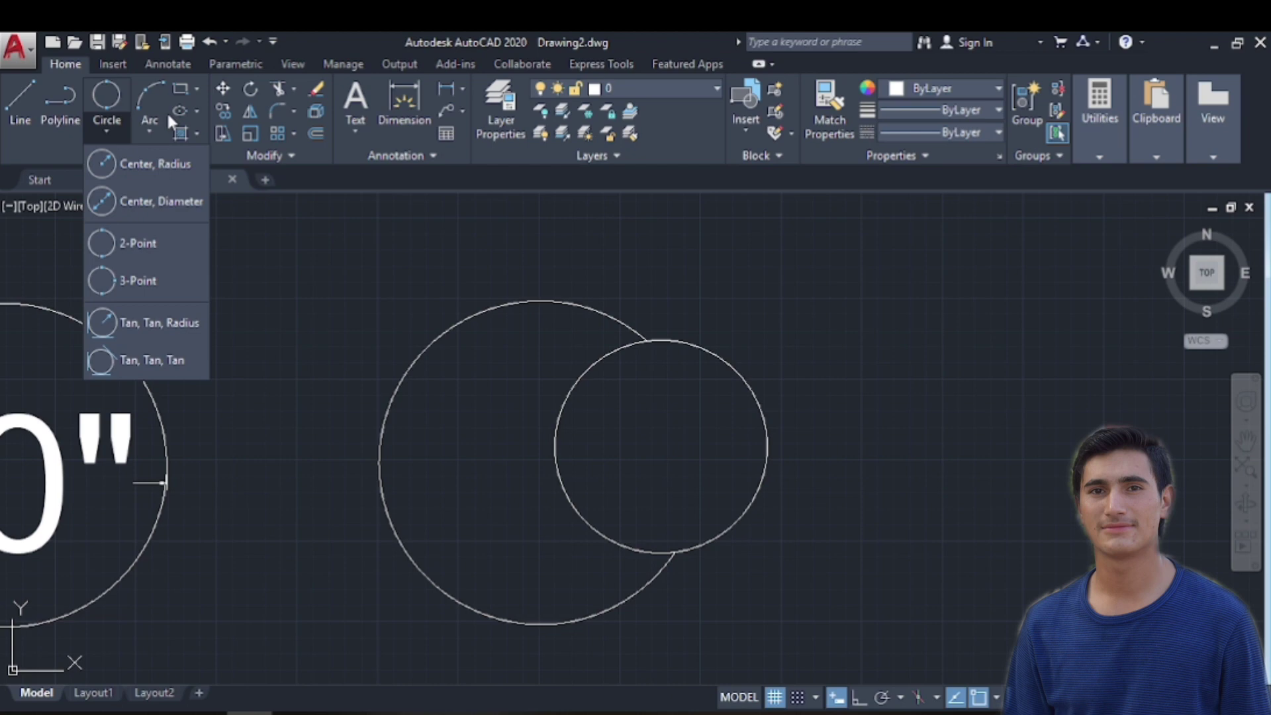
Step: Draw a radius 3.5 circle centred upper right, overlapping the small circle
click(375, 328)
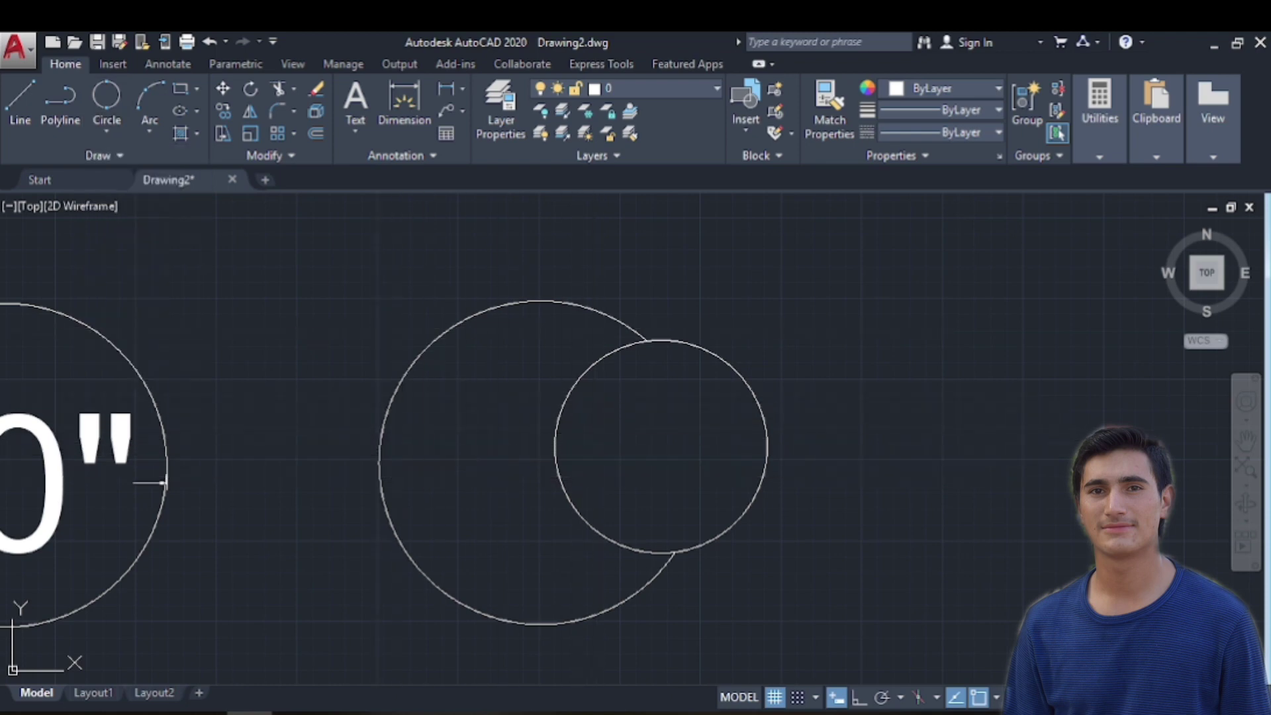
text(c)
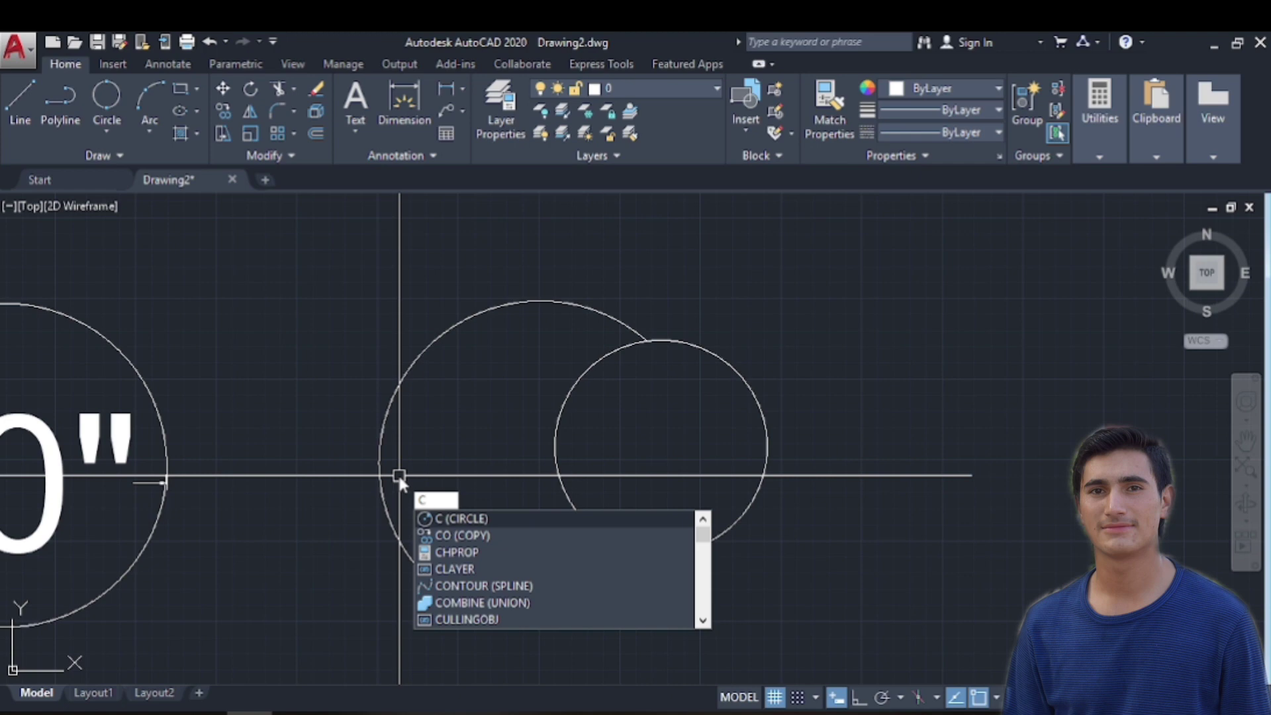
key(Return)
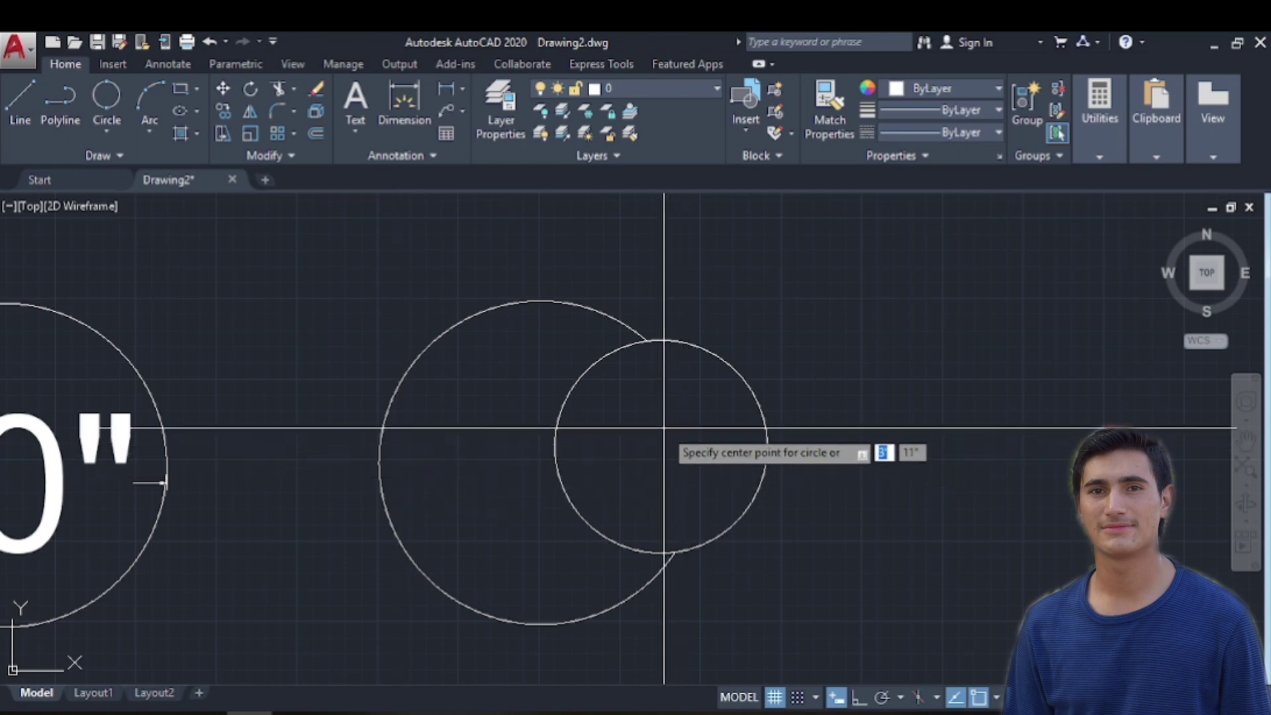
click(852, 373)
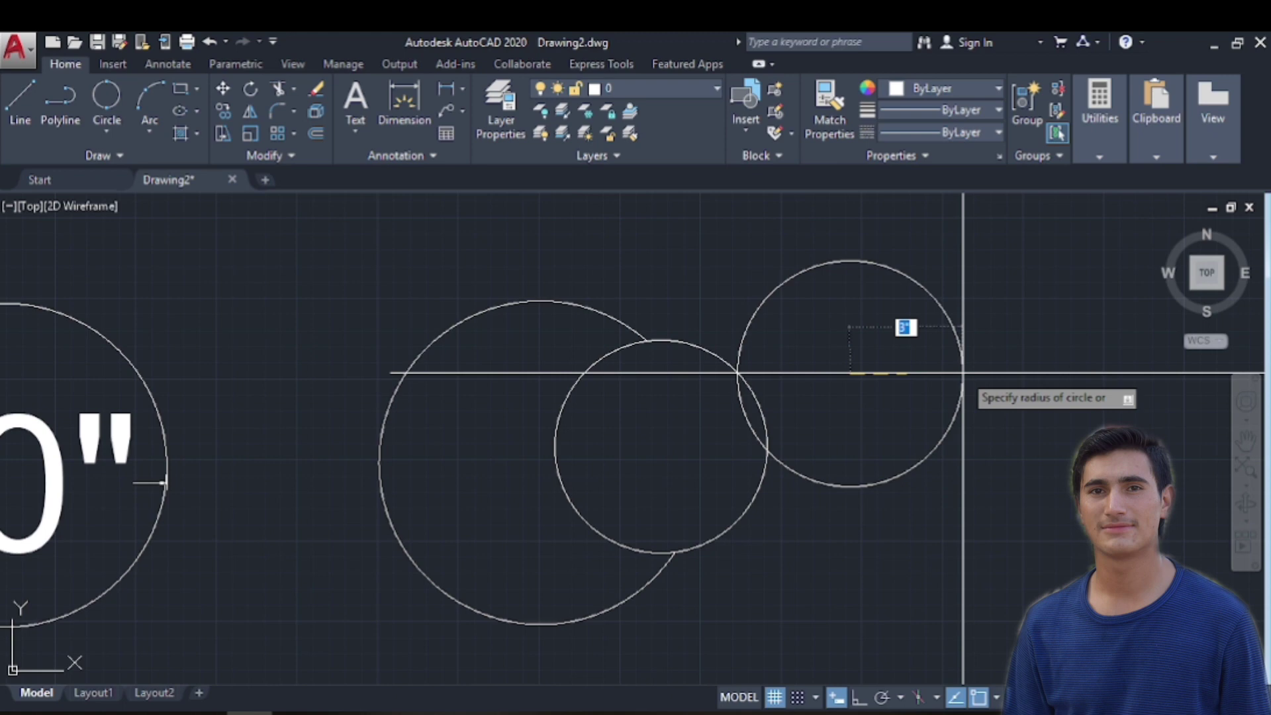
text(3.5)
key(Return)
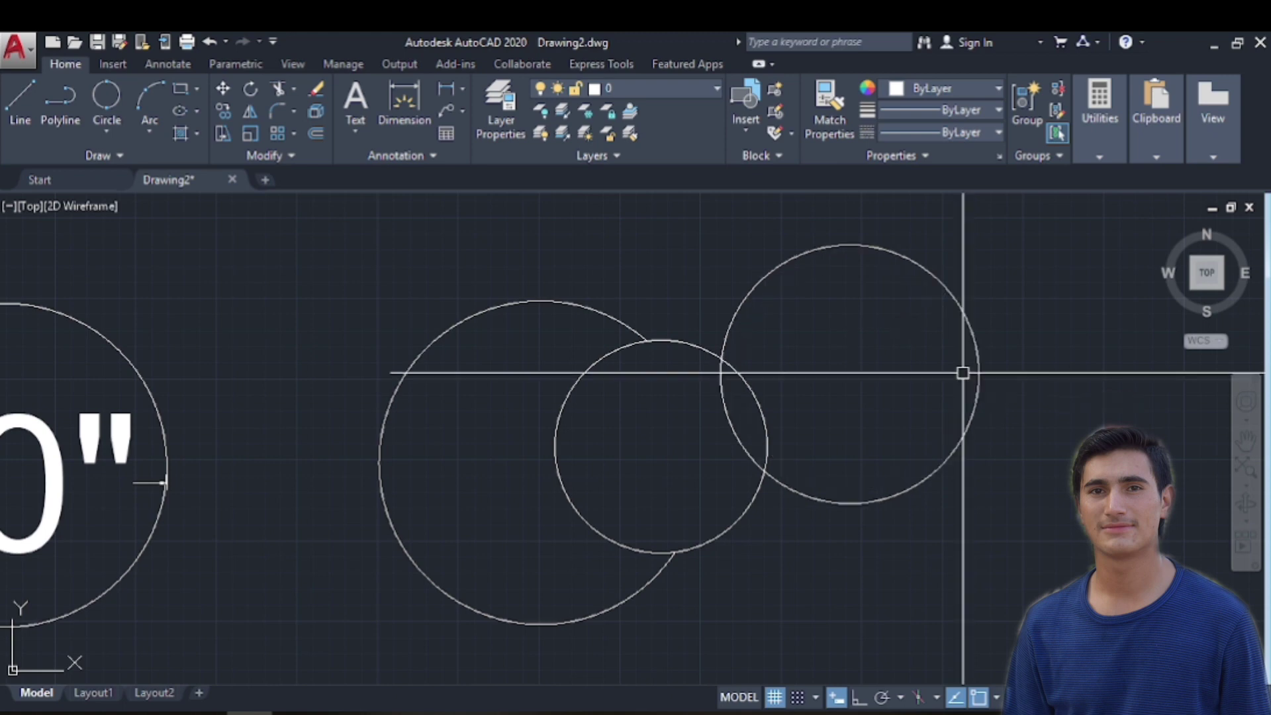
Step: Dimension the upper-right circle quadrant to quadrant, placing the 8" dimension above its centre
click(402, 102)
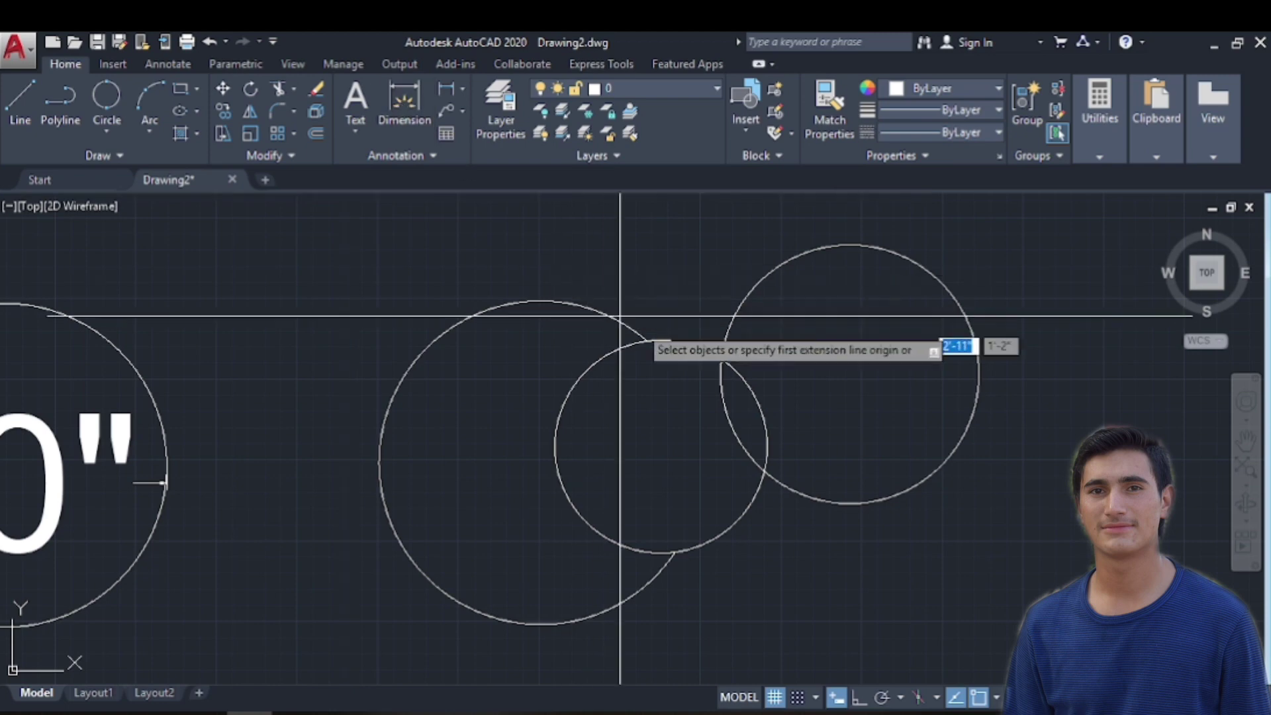
click(724, 356)
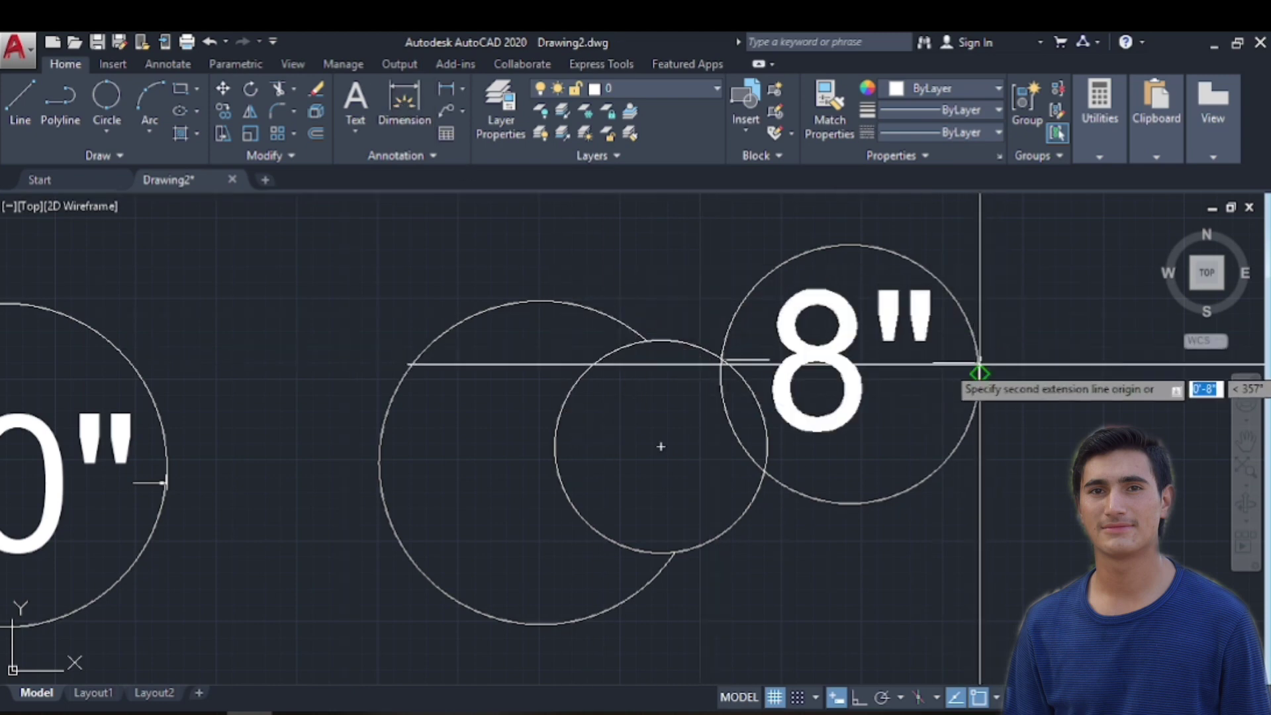
click(979, 373)
click(890, 338)
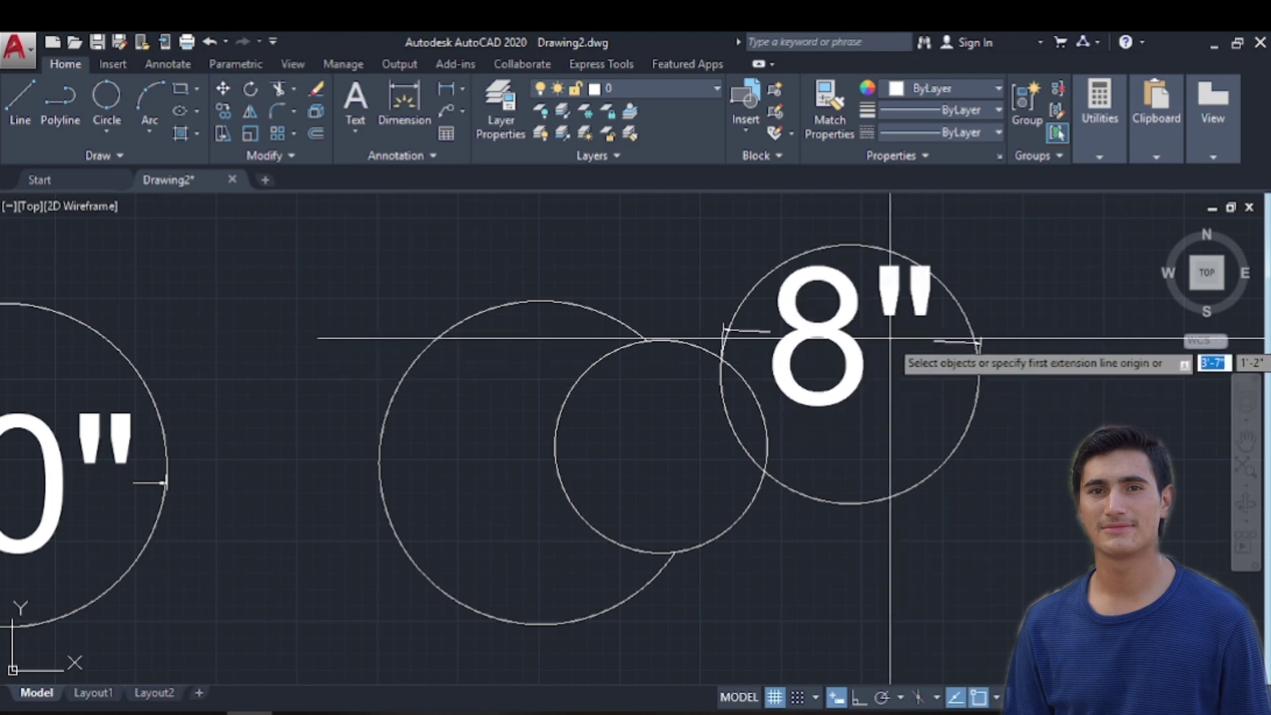